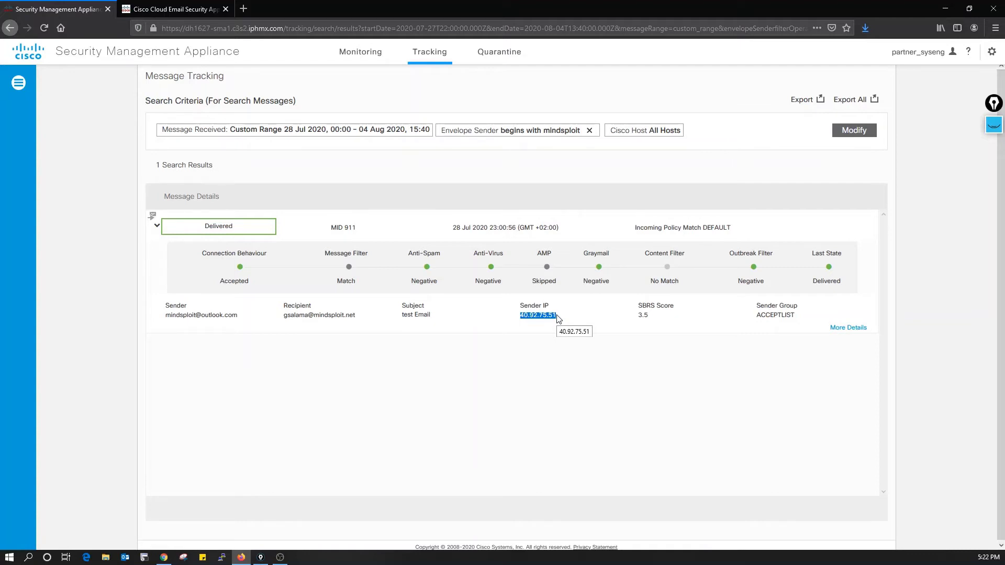
Step: Open the full details of the tracked test email and examine its last state, header sender, sender group, sending IP address and SBRS score
click(857, 277)
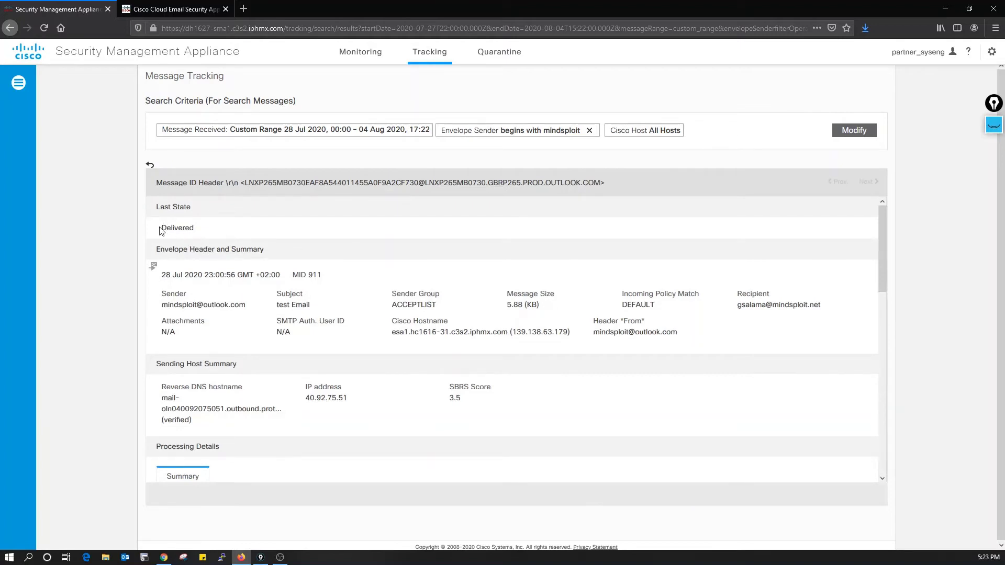
drag(160, 230, 196, 230)
drag(594, 334, 637, 335)
double_click(427, 305)
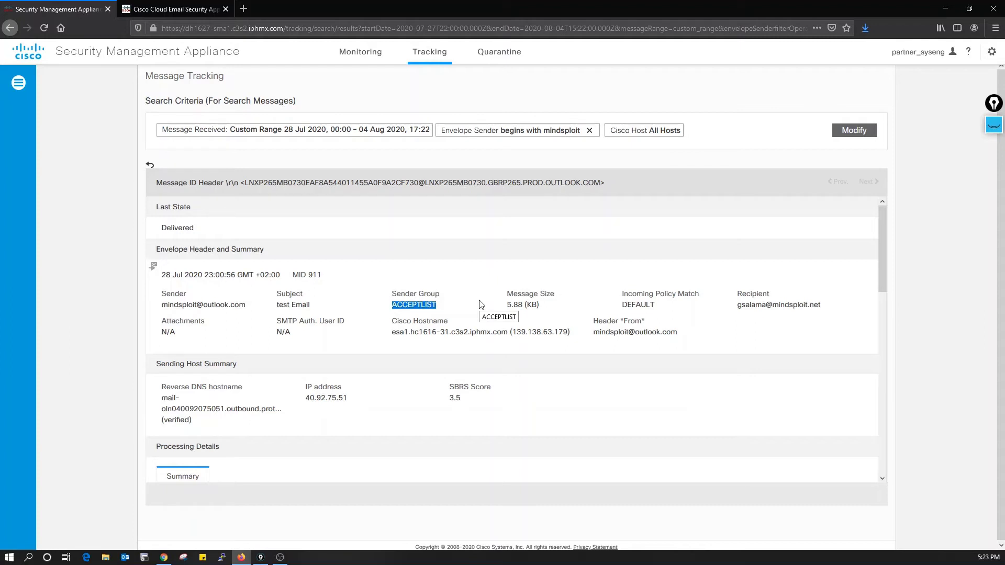
scroll(481, 304, down, 1)
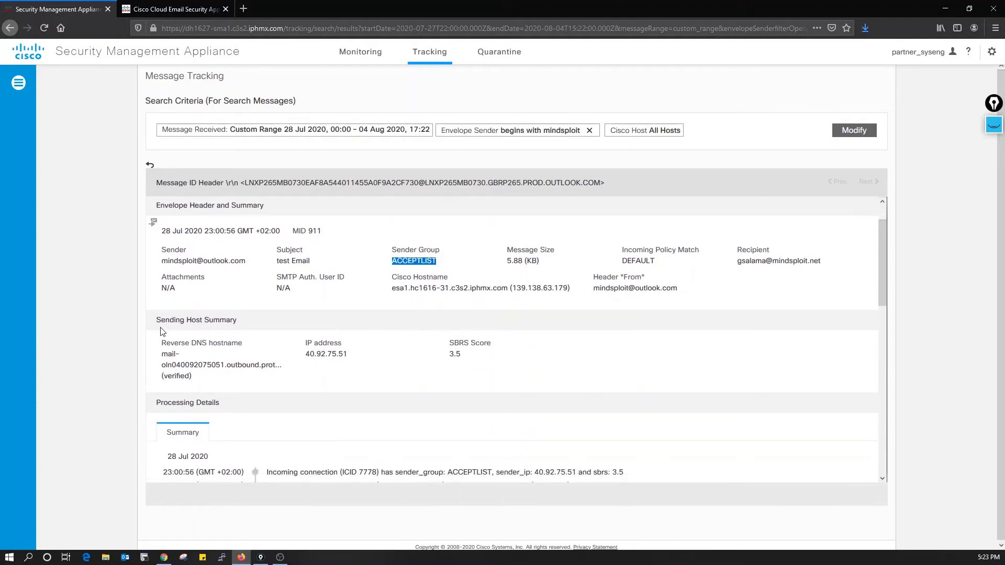
drag(305, 355, 350, 357)
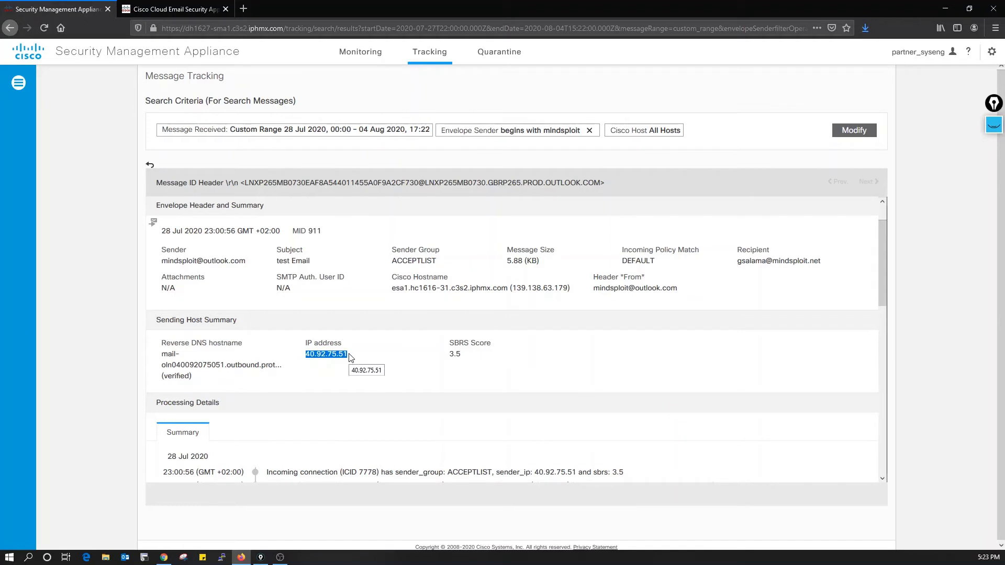
drag(447, 358, 466, 361)
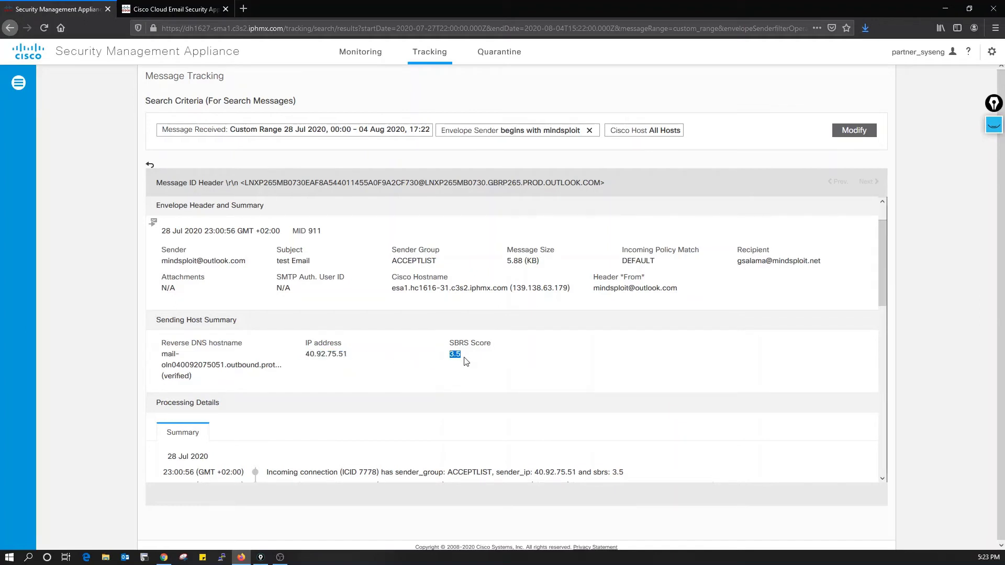
click(469, 362)
Step: Examine the incoming connection entries in the message's processing details, from the sender group match to the added recipient
scroll(469, 362, down, 3)
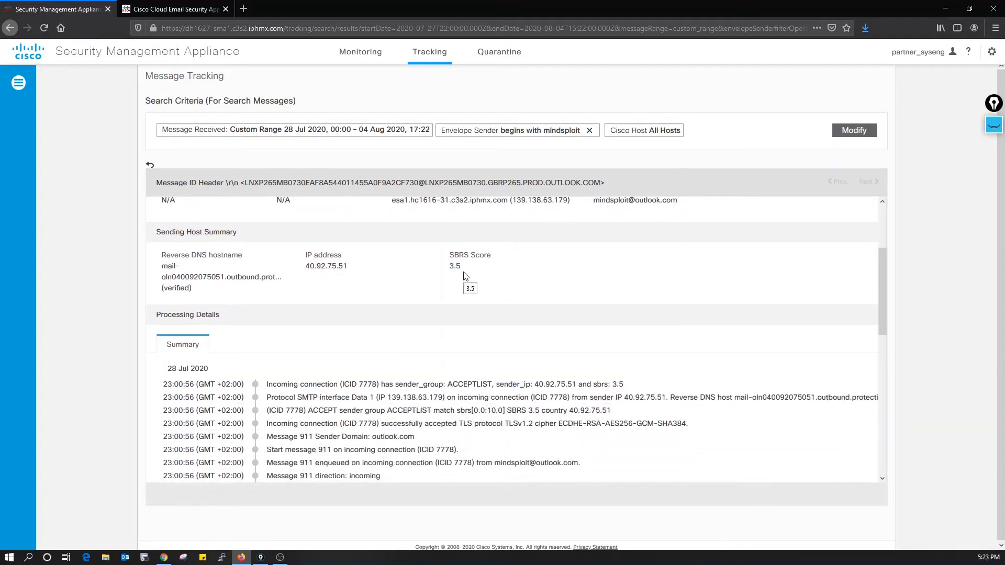
scroll(466, 278, down, 3)
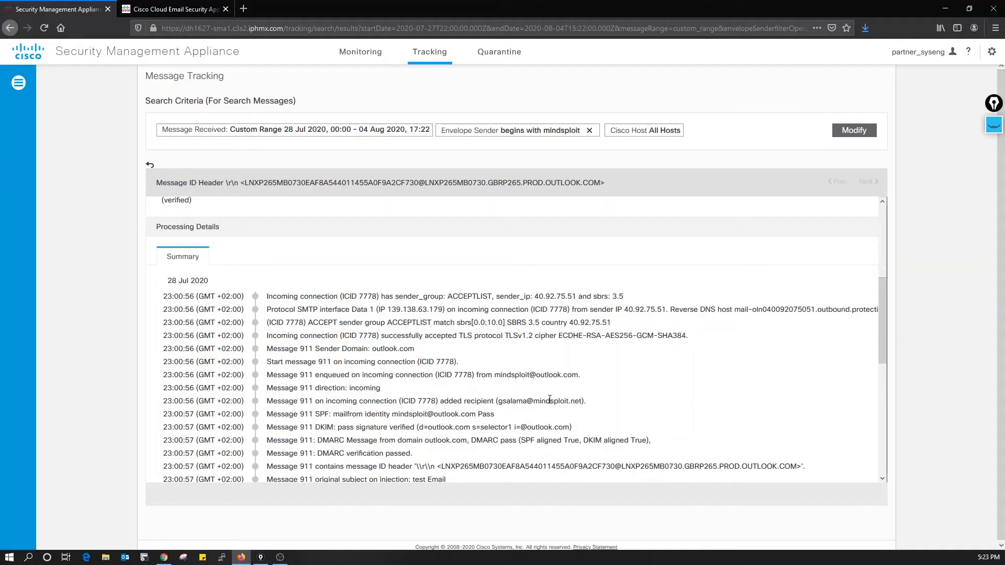
triple_click(586, 401)
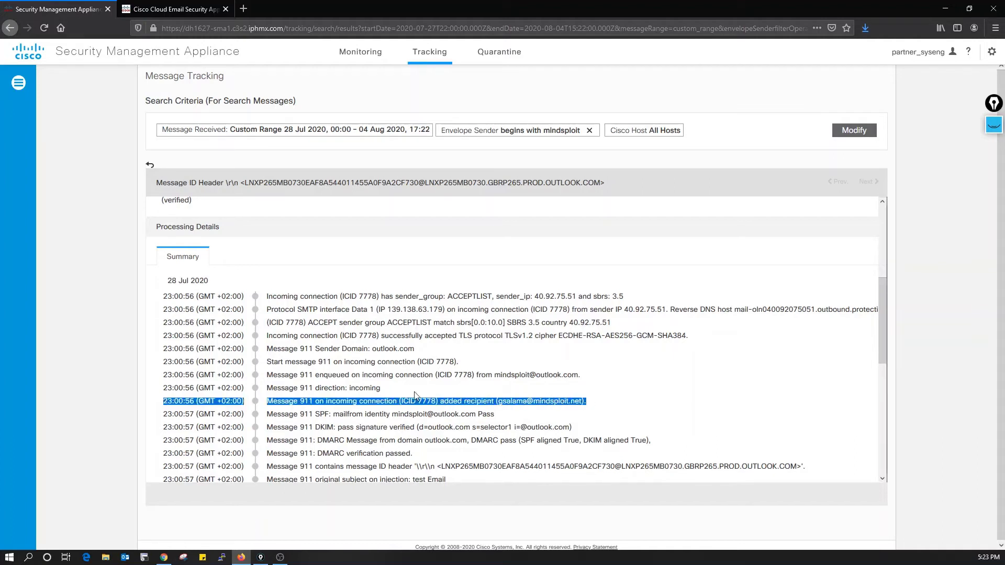
drag(415, 396, 140, 301)
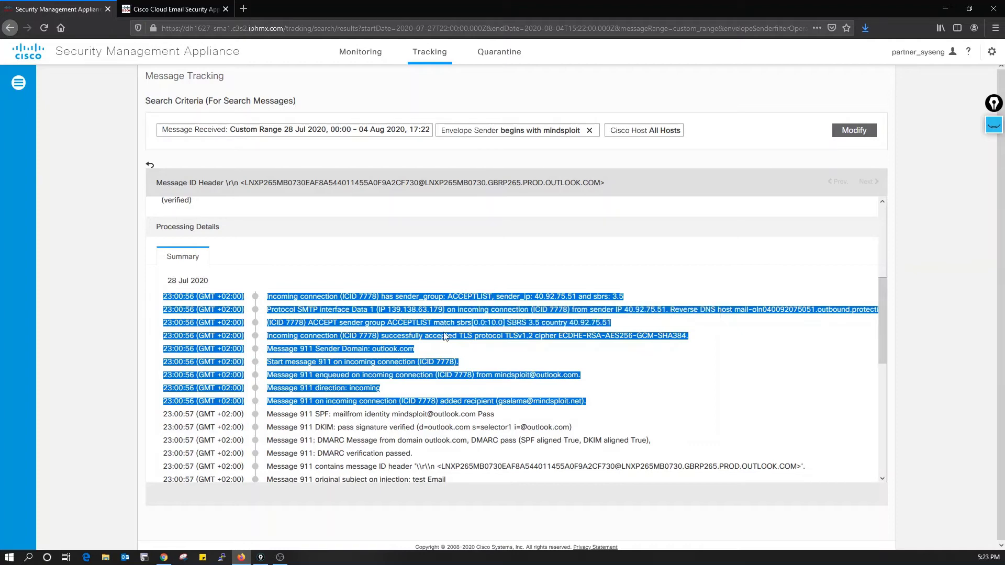
click(526, 321)
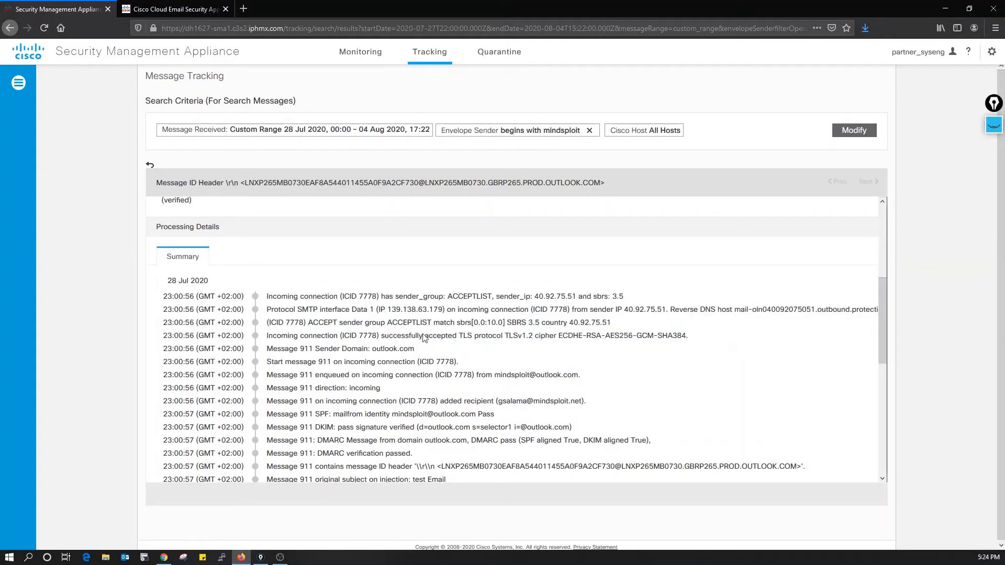
double_click(321, 323)
click(497, 416)
Step: Examine the SPF, DKIM and DMARC verification entries in the message's processing details
scroll(497, 416, down, 3)
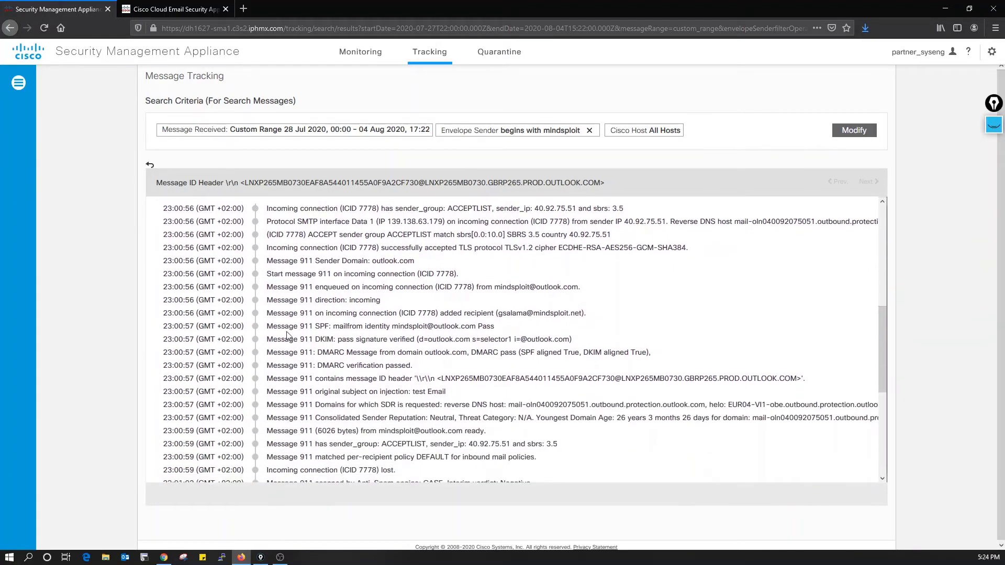
drag(267, 330, 499, 328)
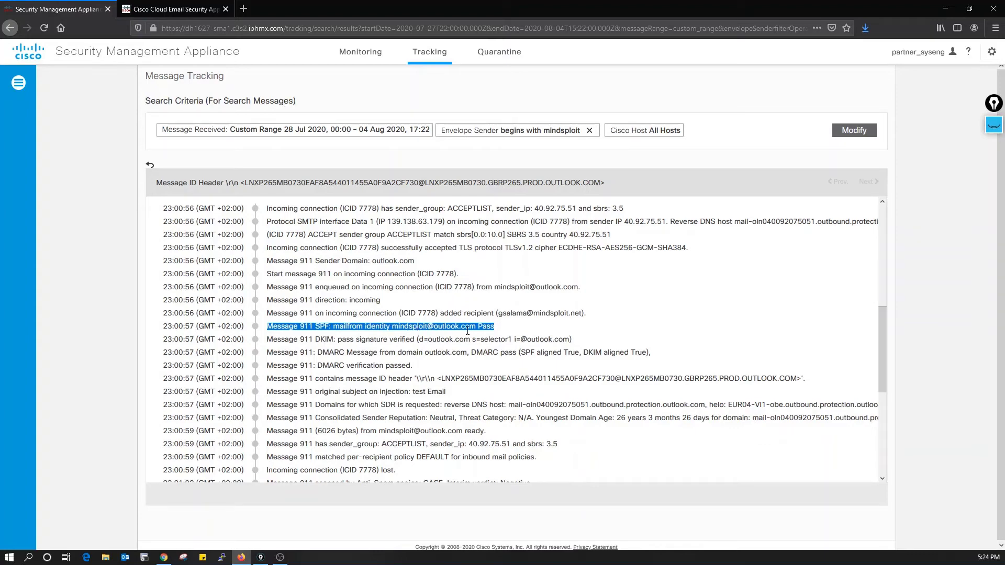
click(500, 332)
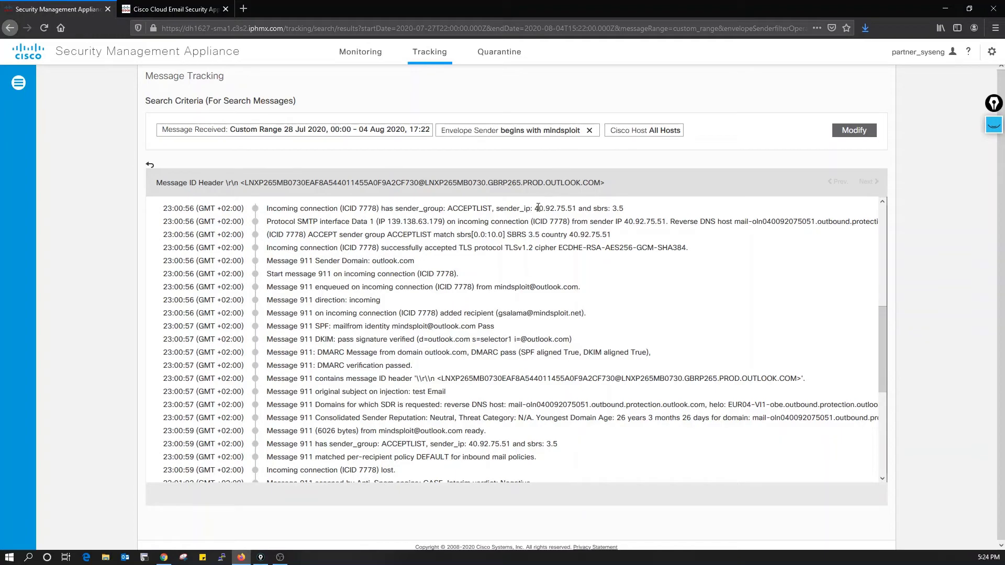
mouse_move(537, 207)
mouse_down()
mouse_move(577, 208)
mouse_move(540, 209)
mouse_up()
drag(499, 328, 478, 327)
drag(315, 339, 417, 339)
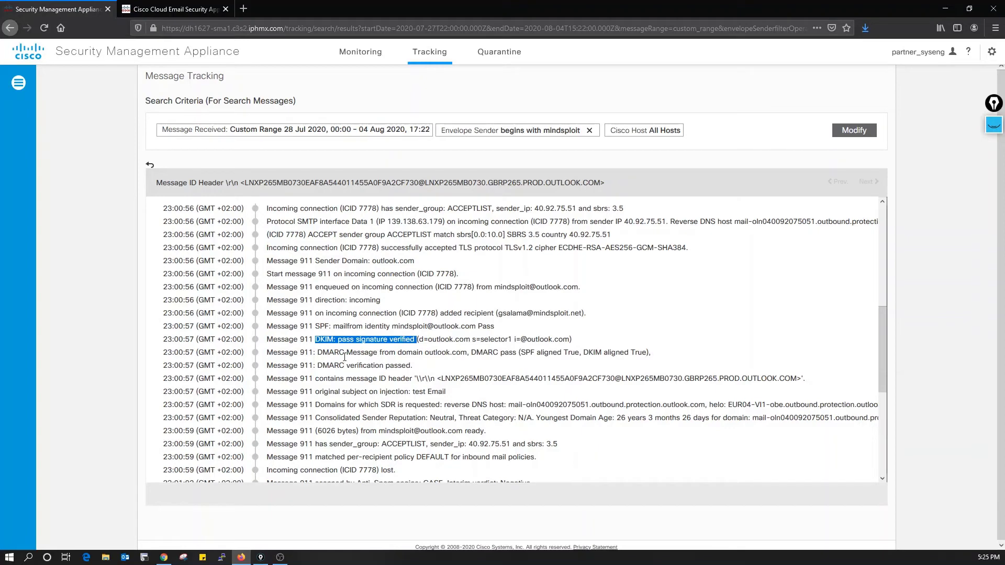
drag(316, 352, 413, 367)
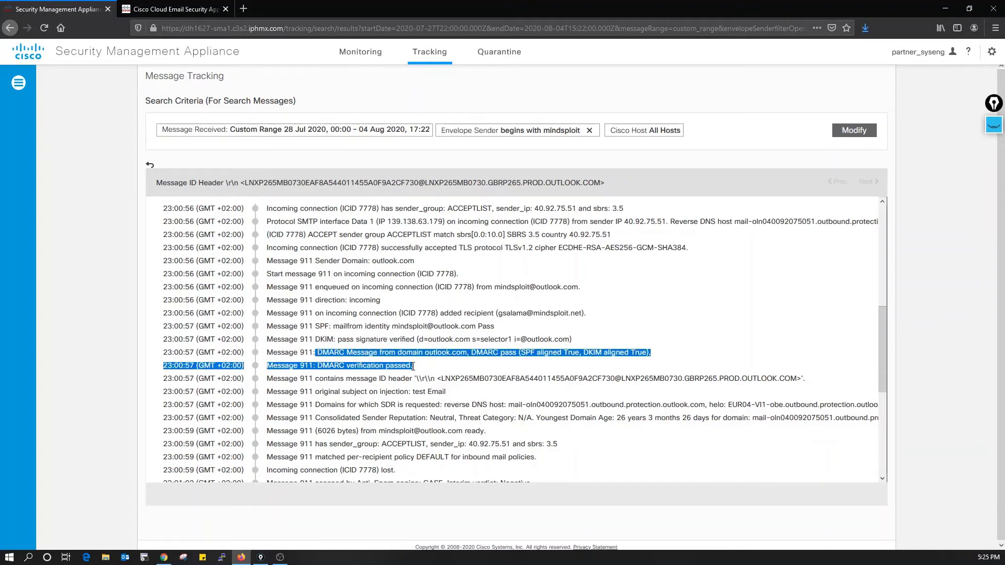
click(417, 370)
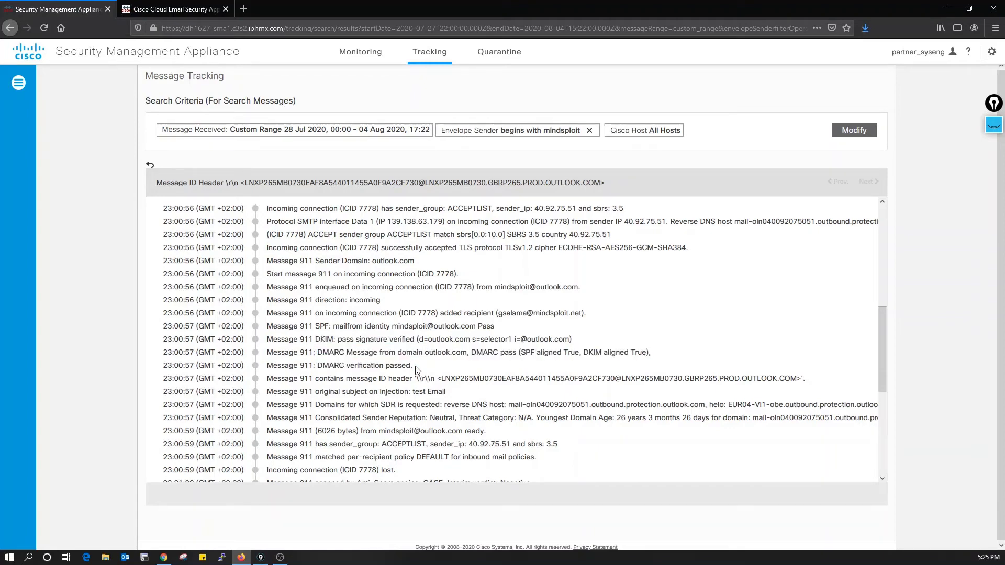
drag(315, 326, 344, 351)
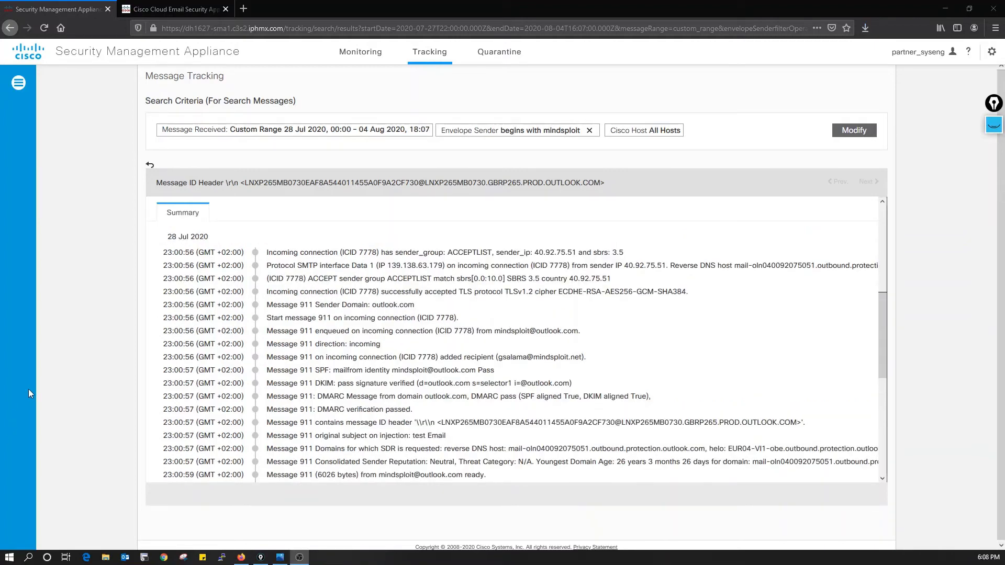
Step: Open the MxToolbox website (mxtoolbox.com) in a new browser tab
click(242, 13)
click(252, 33)
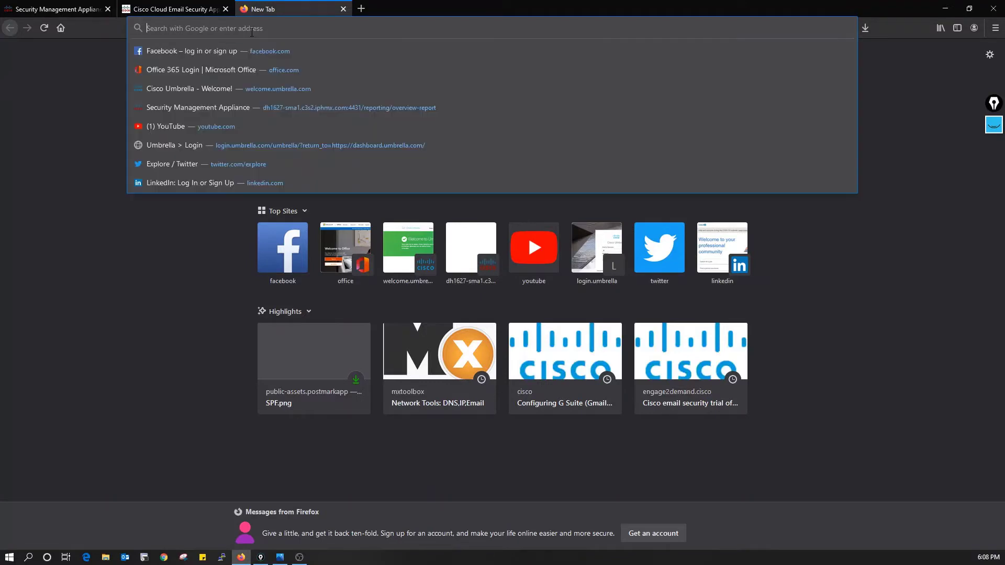
text(mxtoolbo)
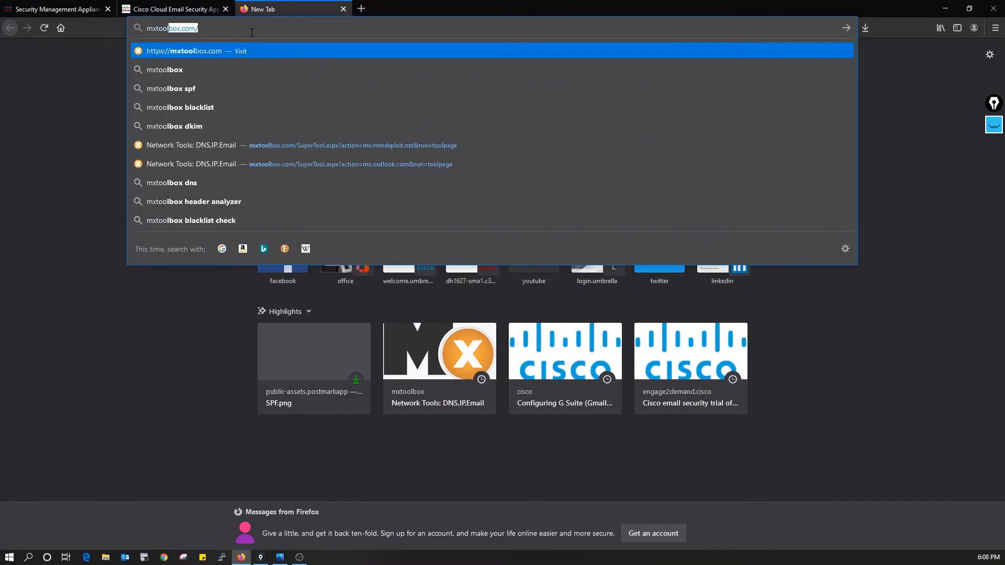
text(x)
key(Return)
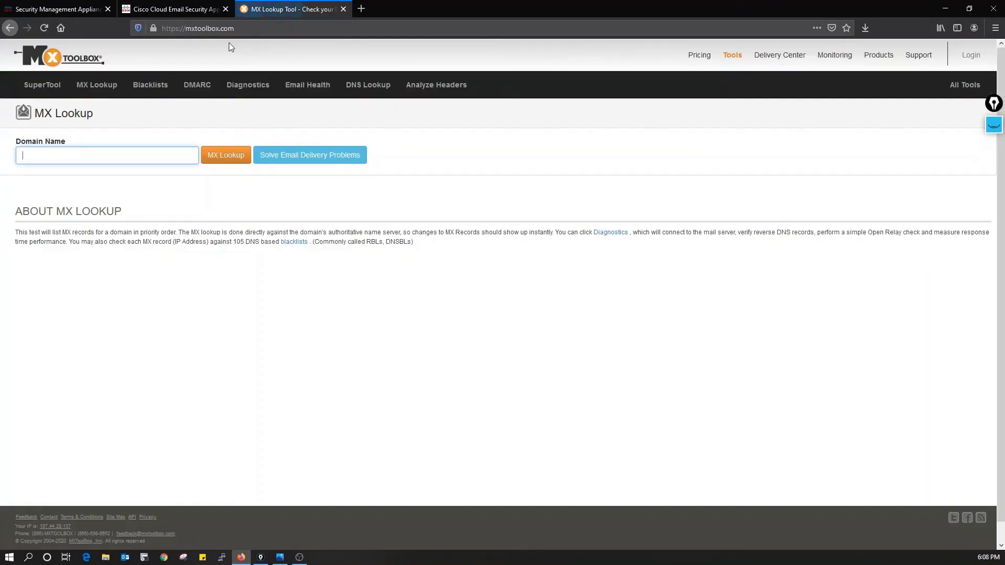
Step: Run an MX Lookup for the domain outlook.com
click(178, 154)
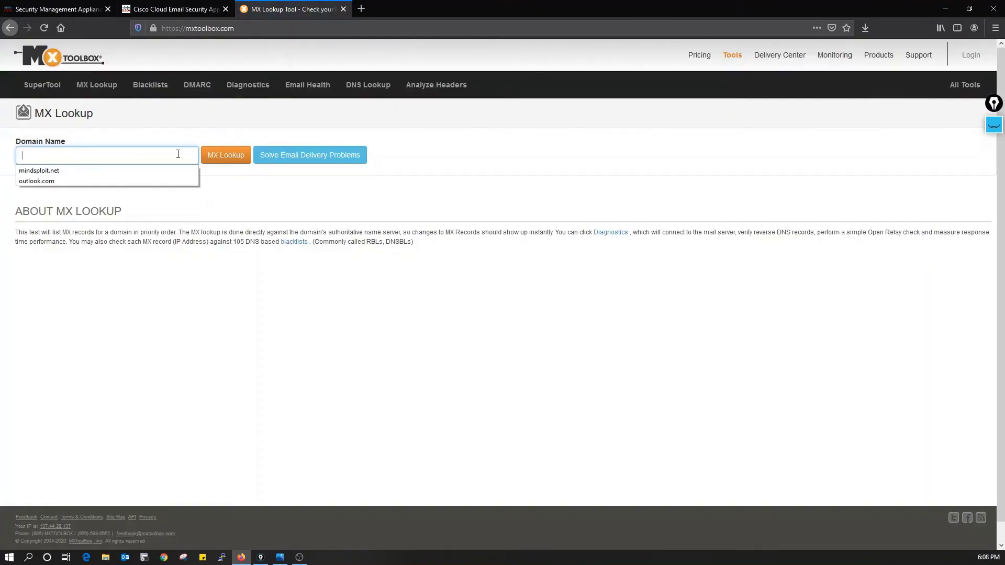
click(151, 181)
click(213, 164)
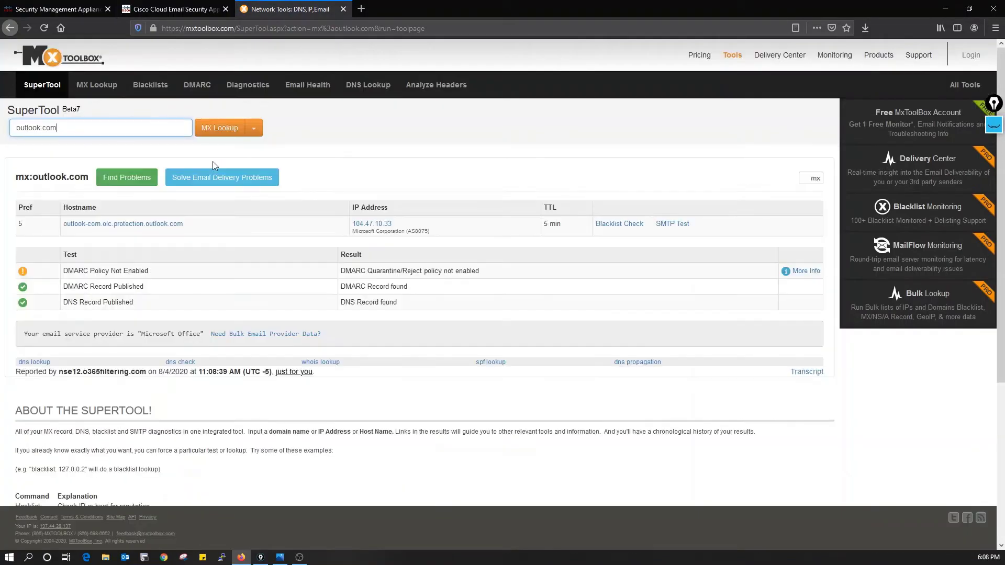
Step: Run a TXT Lookup for outlook.com and examine the SPF record among the returned entries
click(255, 129)
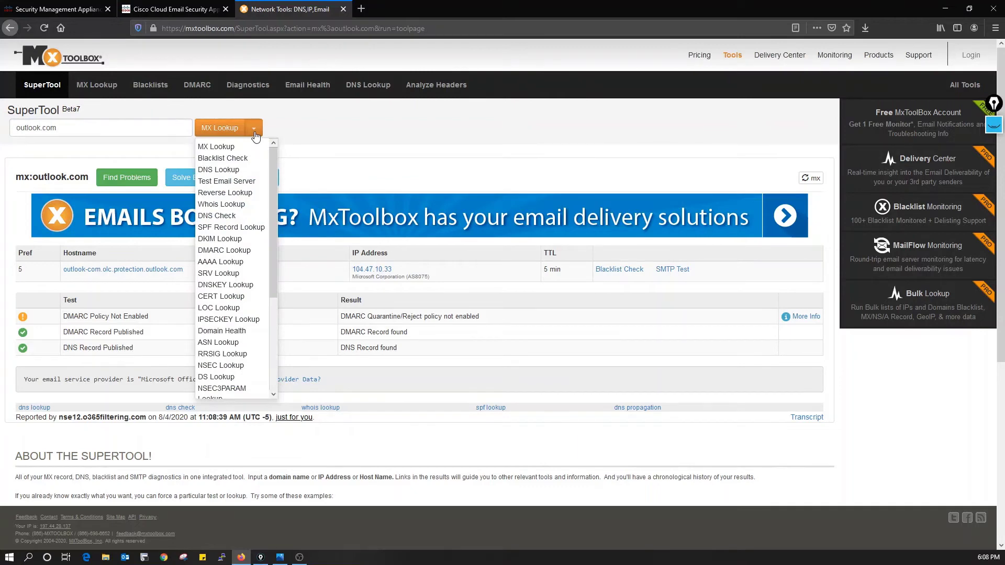
scroll(213, 316, down, 5)
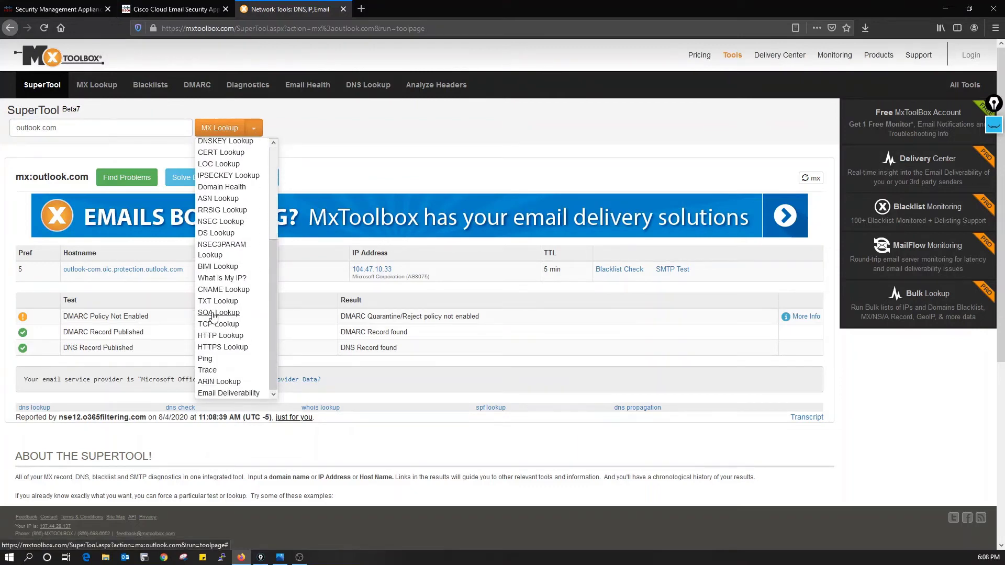
click(224, 302)
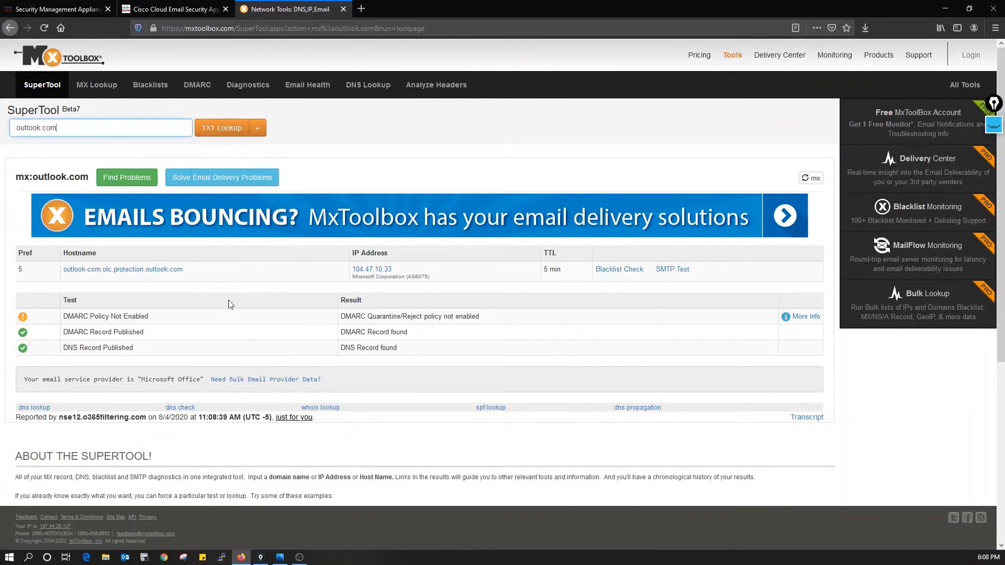
click(221, 130)
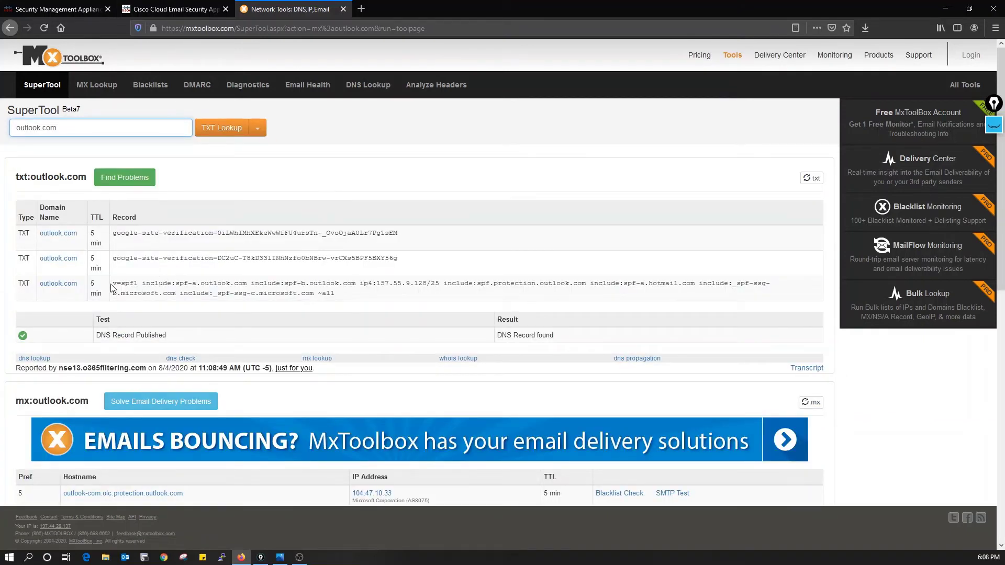
drag(111, 288, 341, 299)
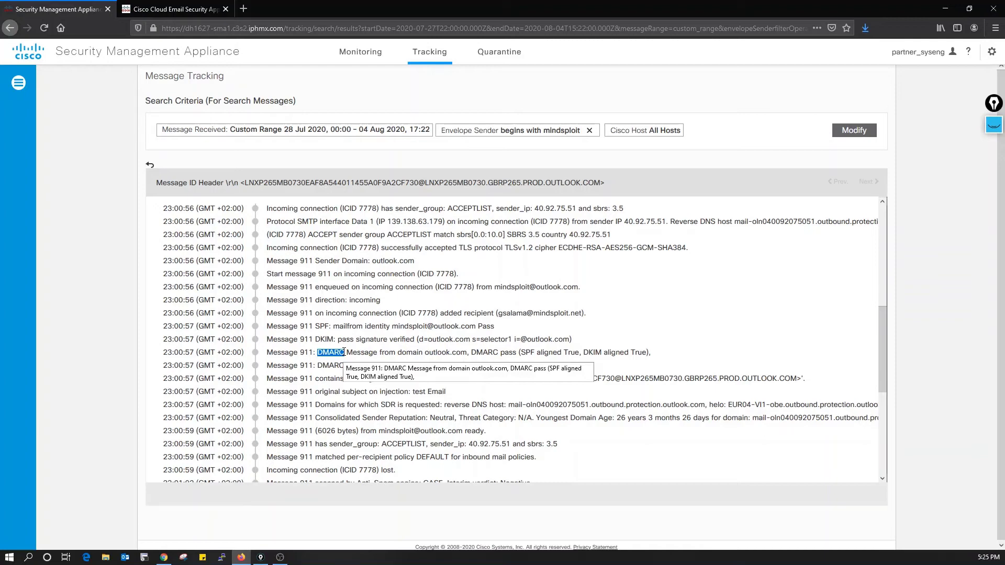
click(187, 11)
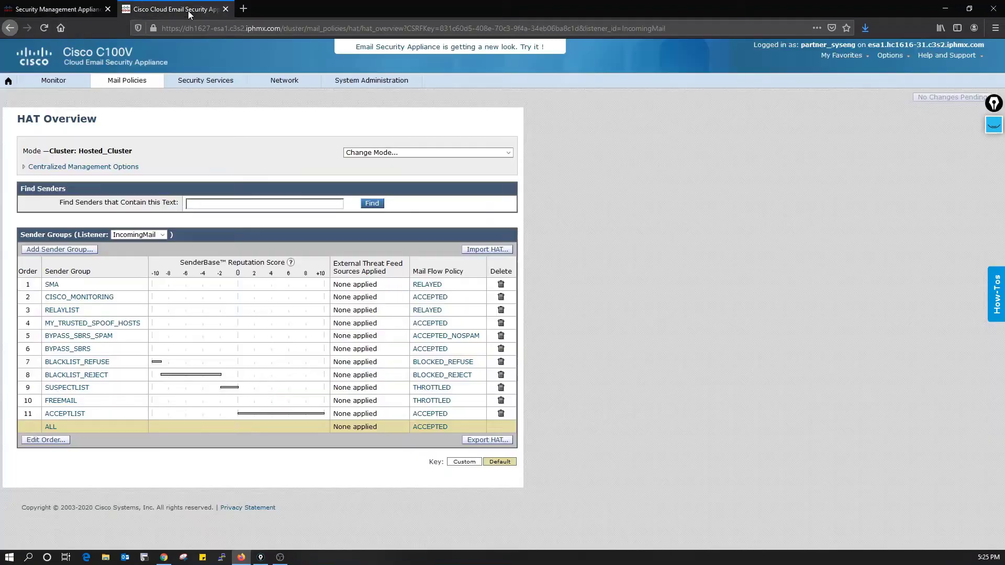
click(225, 80)
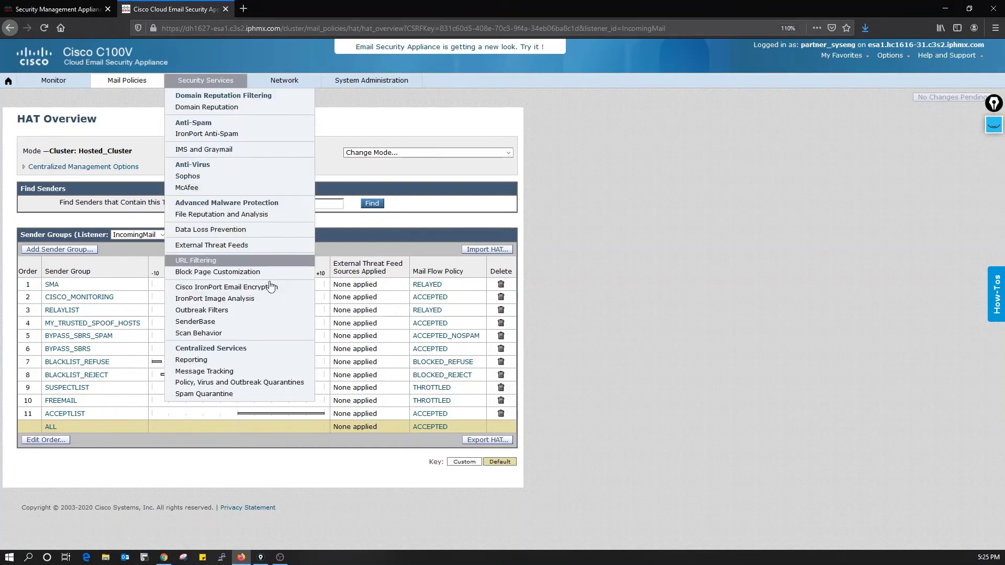
click(385, 508)
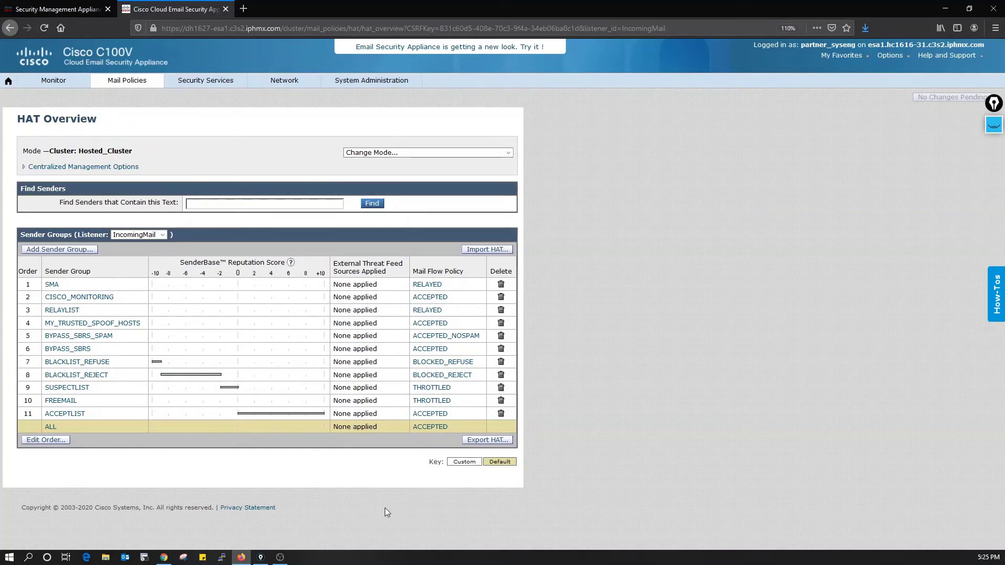
key(ctrl+shift+Tab)
Step: Recheck the tracked message's sending IP address and sender group, and switch to the HAT Overview in the Cisco Cloud Email Security Appliance
scroll(502, 345, up, 2)
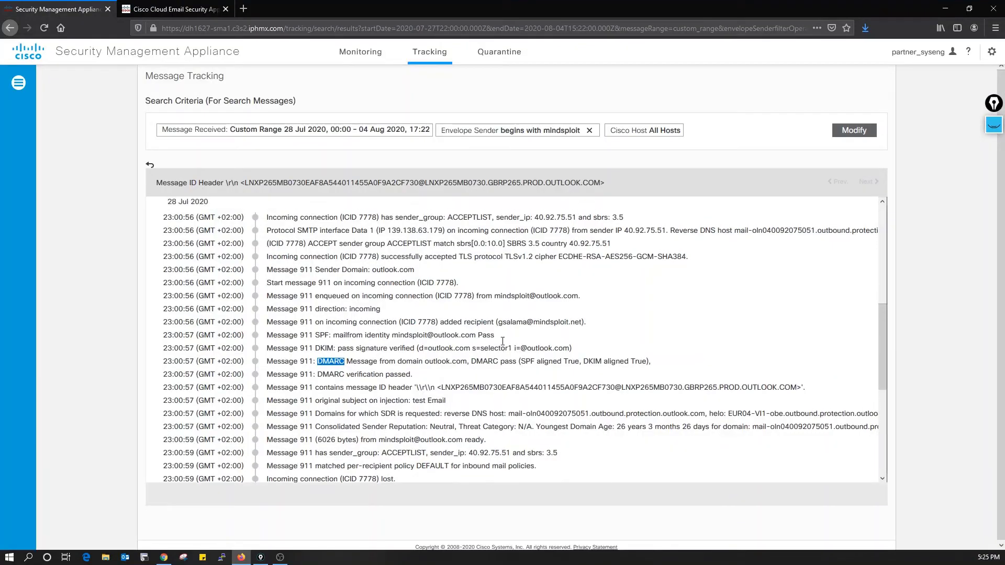
scroll(502, 345, up, 4)
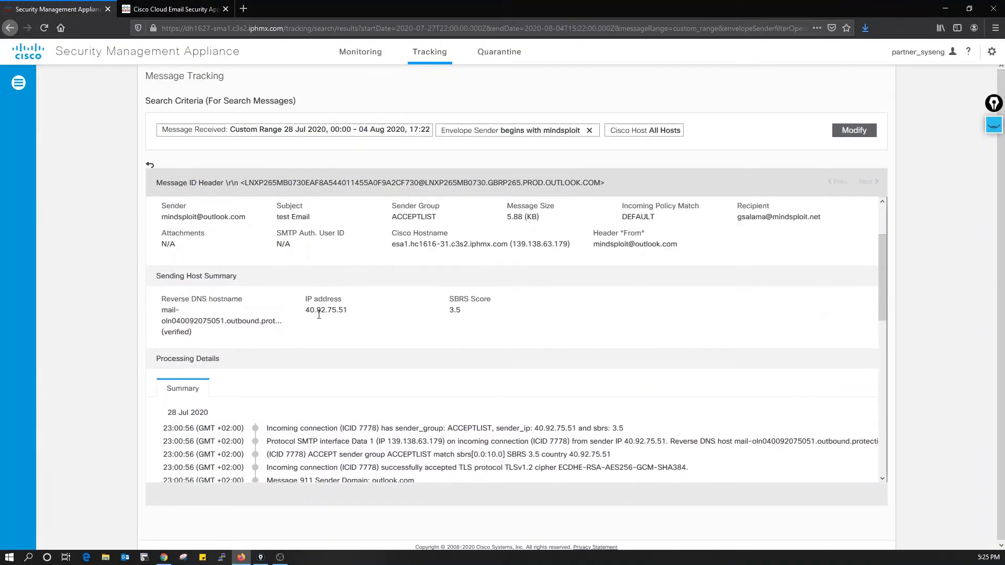
drag(305, 313, 357, 316)
scroll(527, 400, up, 2)
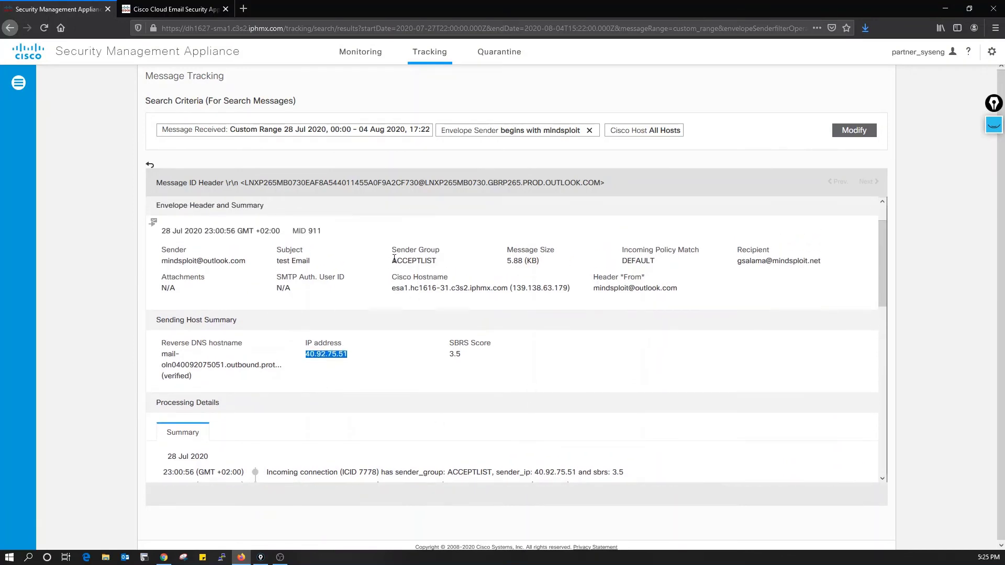
drag(392, 261, 438, 263)
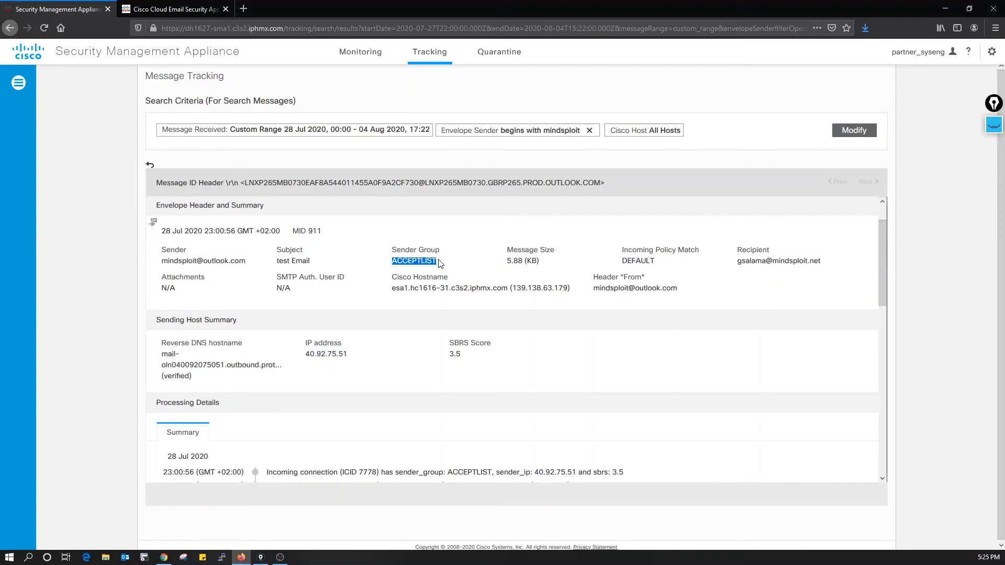
click(170, 9)
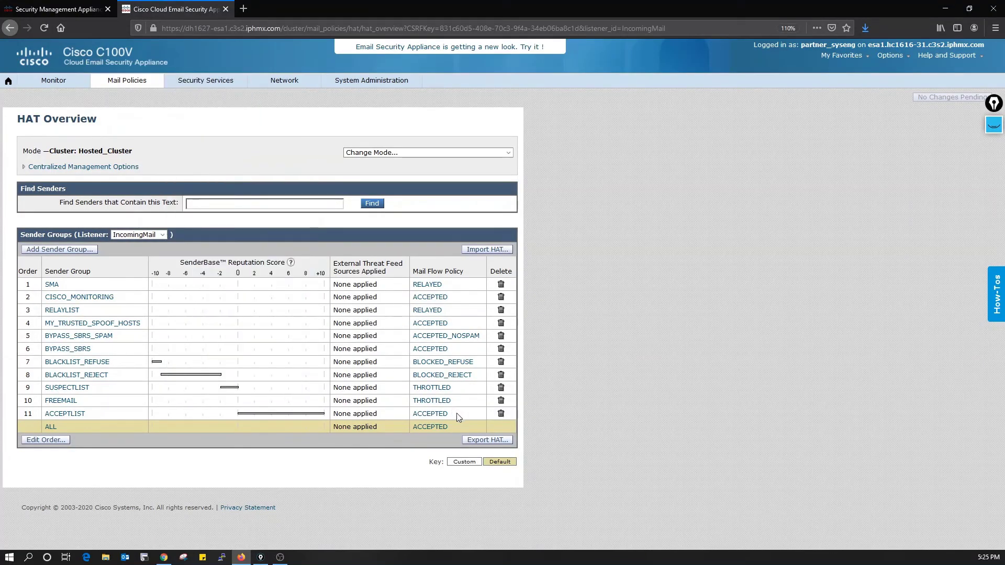
Step: Open the ACCEPTED mail flow policy of the ACCEPTLIST sender group and examine its DKIM, SPF/SIDF and DMARC verification settings
drag(448, 416, 412, 415)
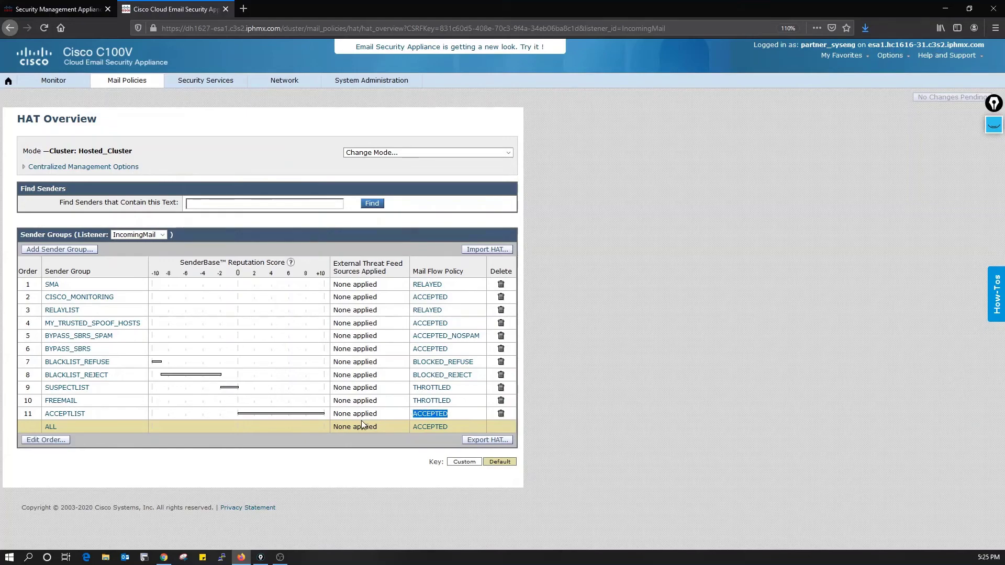
click(445, 416)
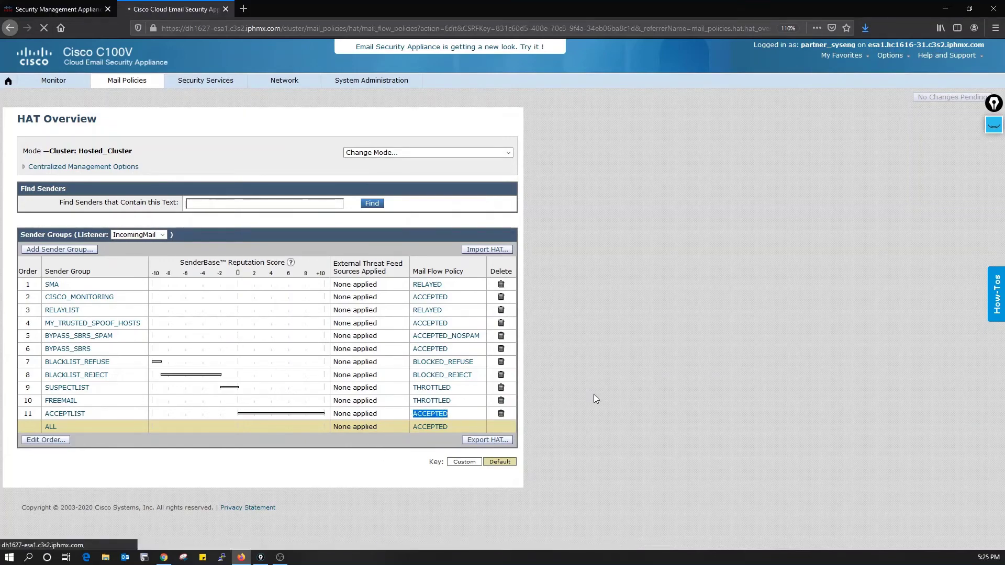
scroll(229, 370, down, 12)
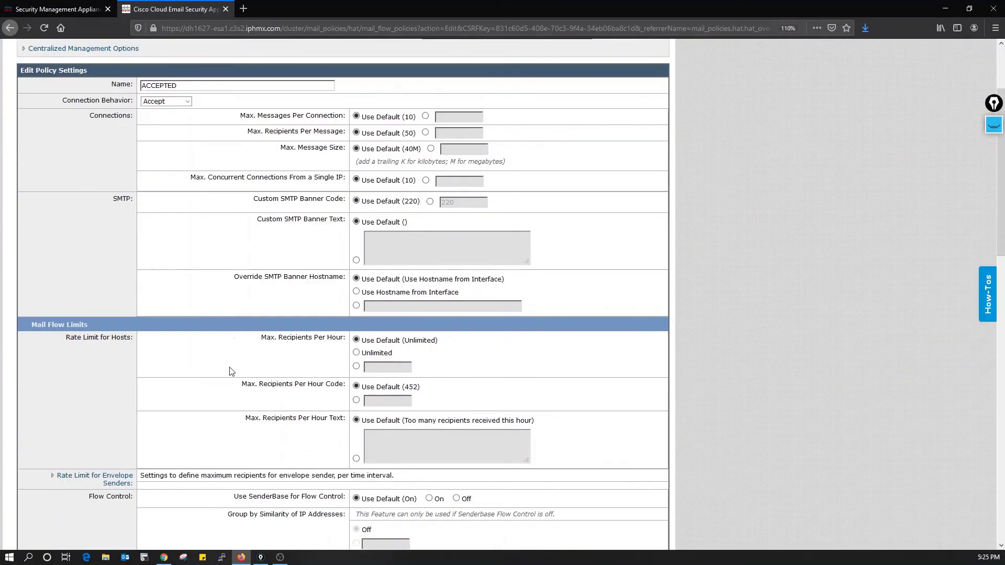
scroll(231, 370, down, 3)
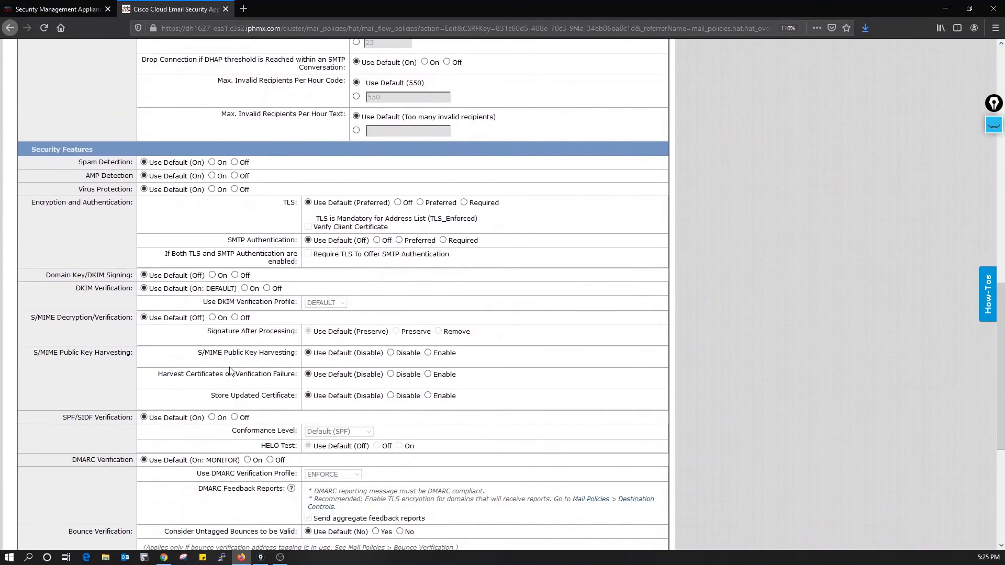
drag(75, 272, 131, 273)
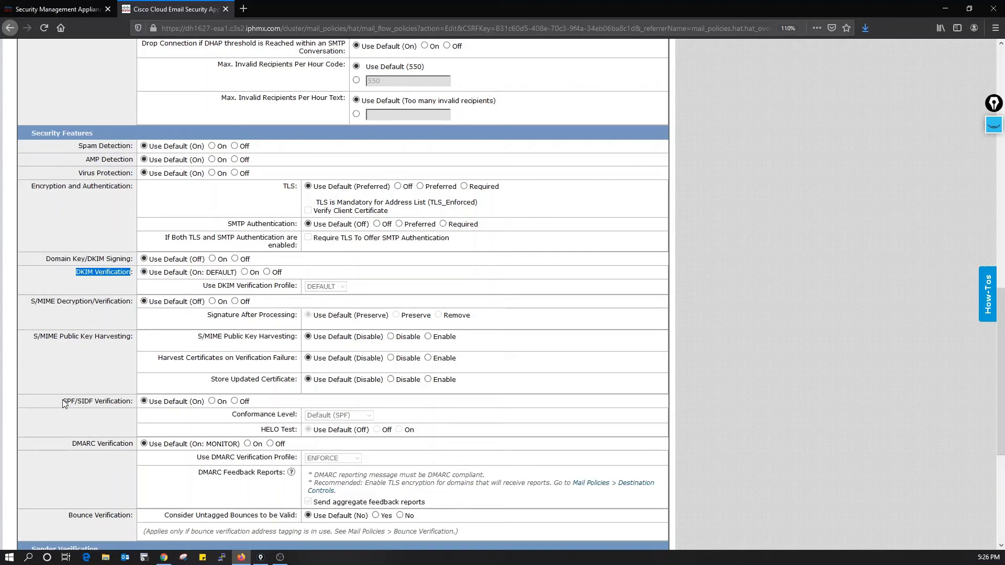
drag(62, 402, 71, 398)
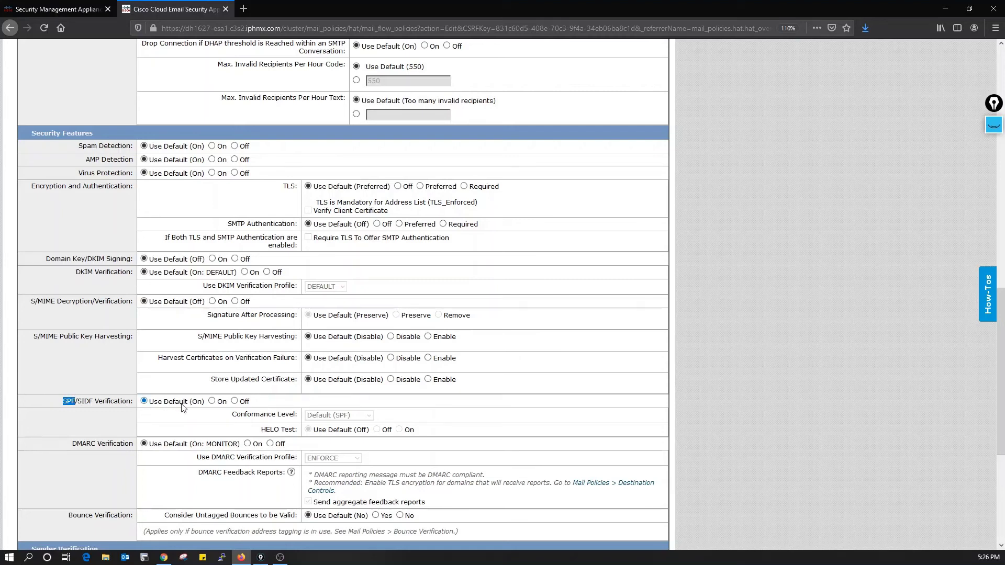
drag(68, 444, 180, 447)
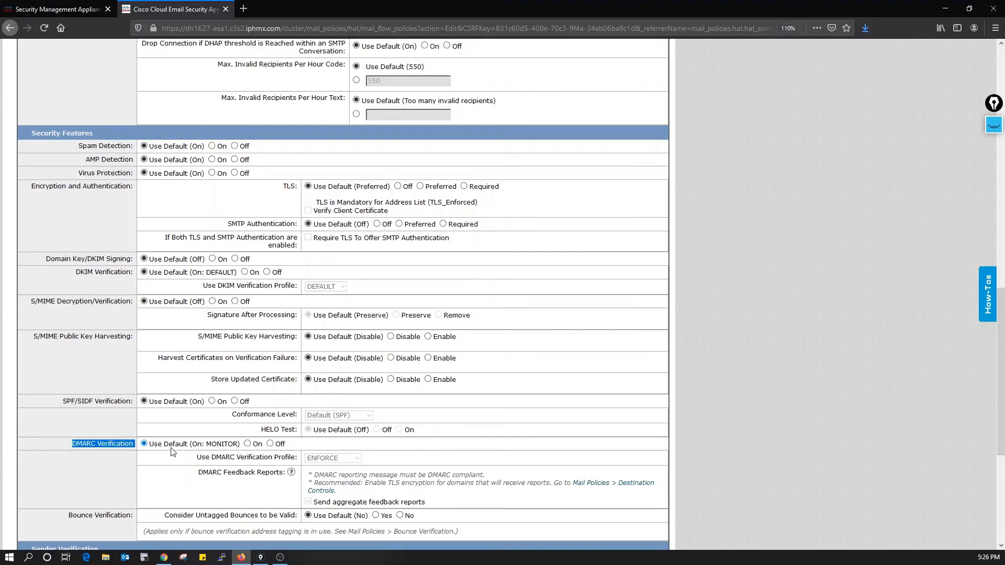
scroll(712, 421, up, 15)
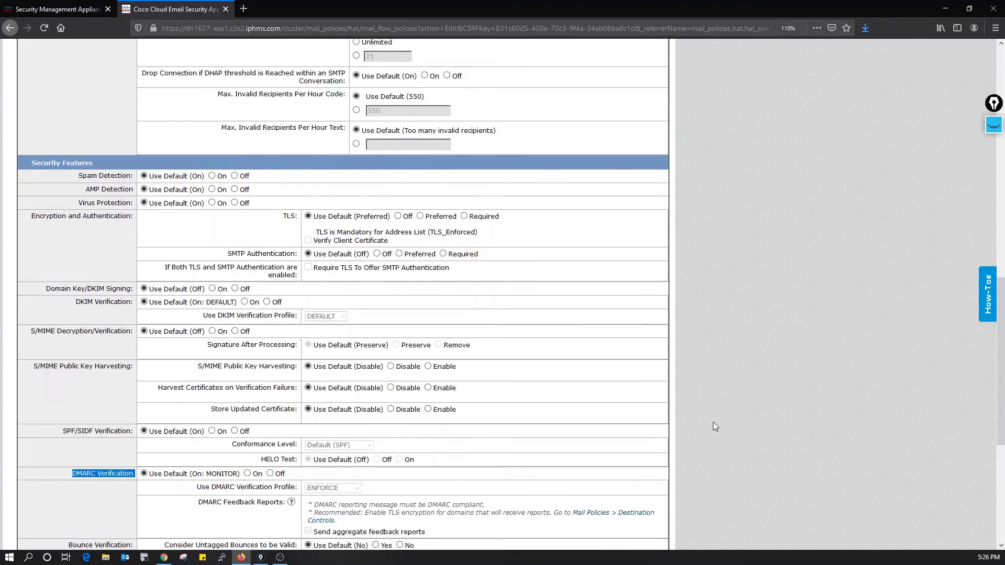
scroll(712, 422, down, 15)
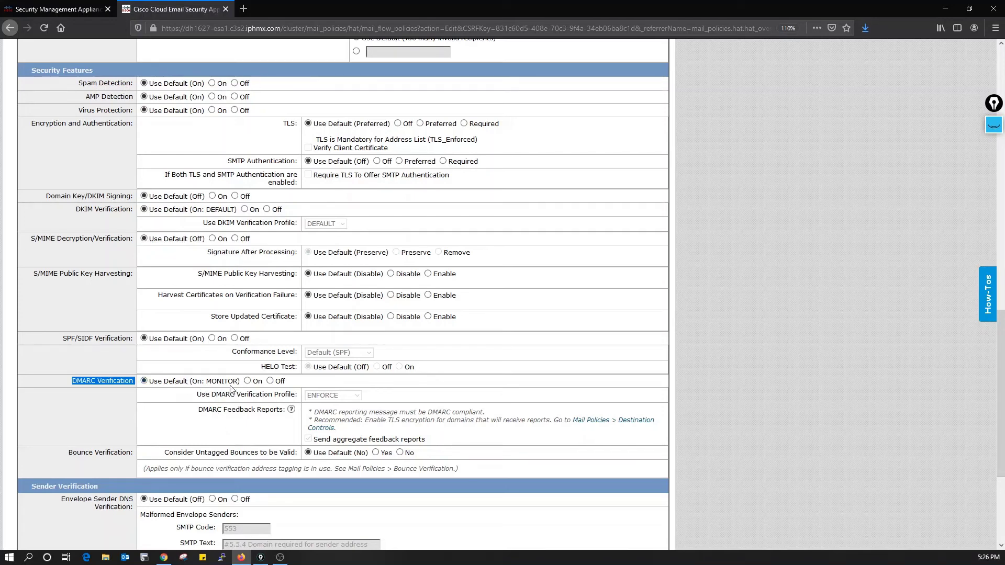
Step: Turn on DMARC verification with the MONITOR profile and SPF/SIDF verification with the SPF conformance level in the ACCEPTED policy
click(248, 381)
click(342, 398)
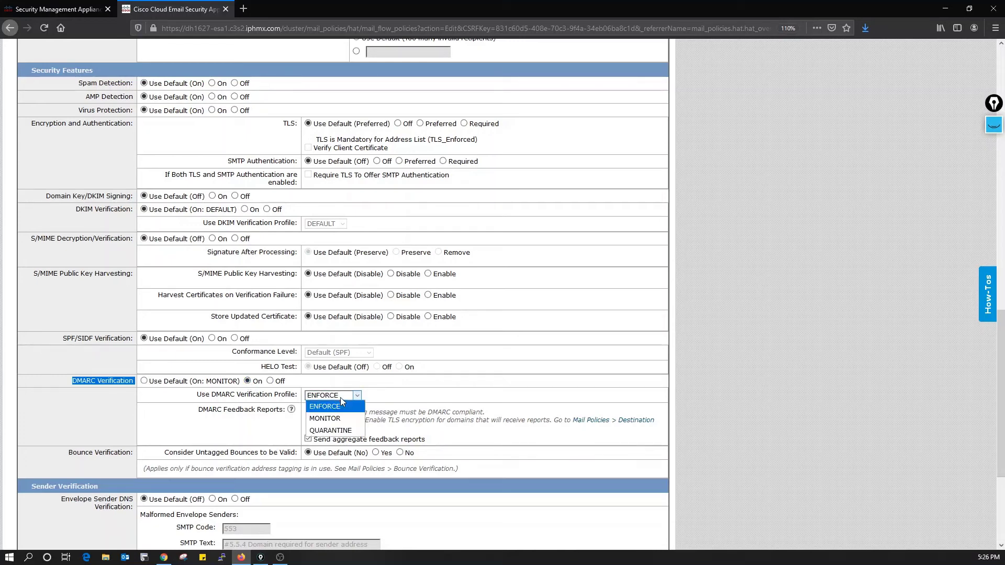
click(343, 418)
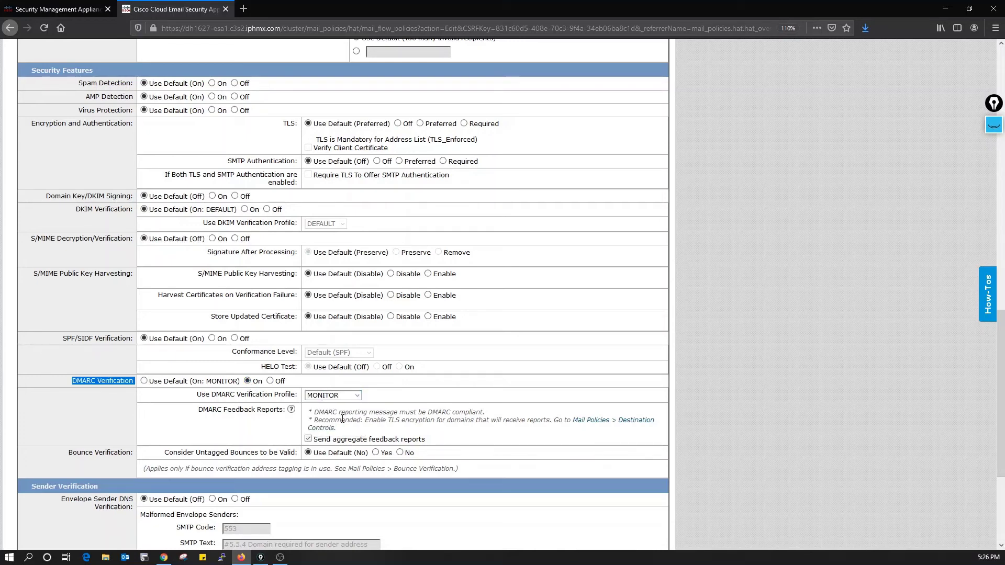
click(211, 338)
click(368, 353)
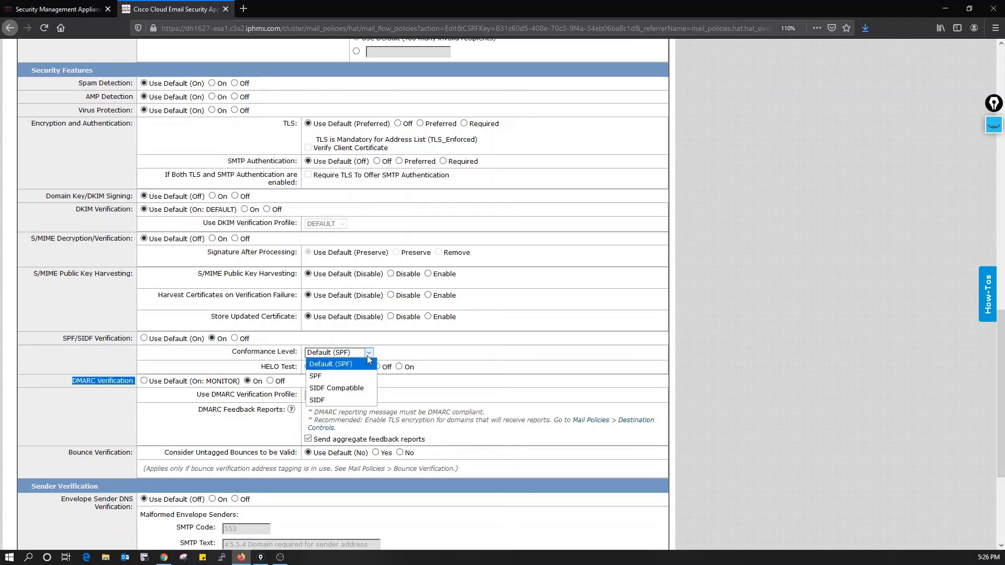
click(370, 376)
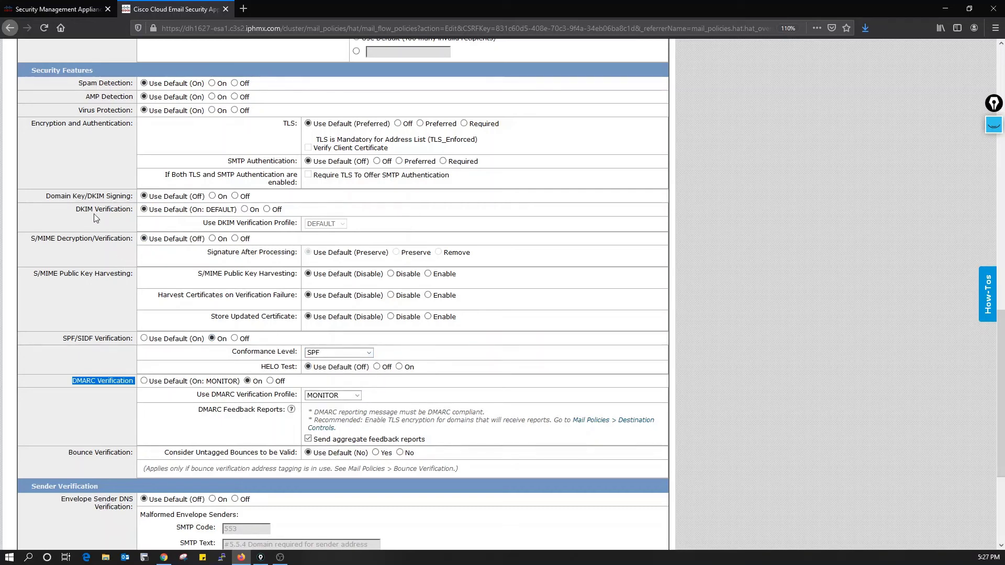
Step: Turn on DKIM verification with the DEFAULT profile, and review the SPF conformance options and DMARC verification row
click(244, 210)
click(339, 224)
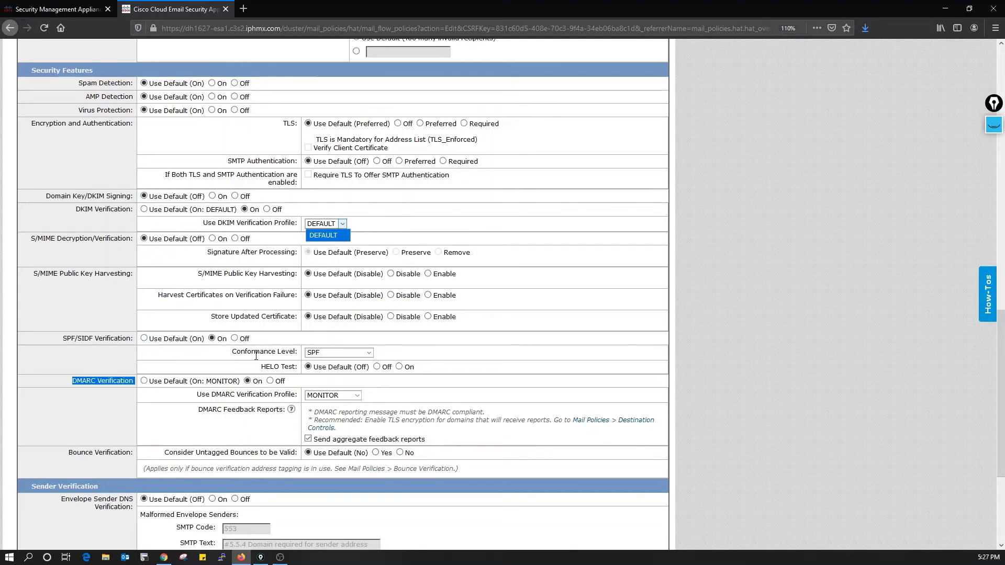
click(343, 356)
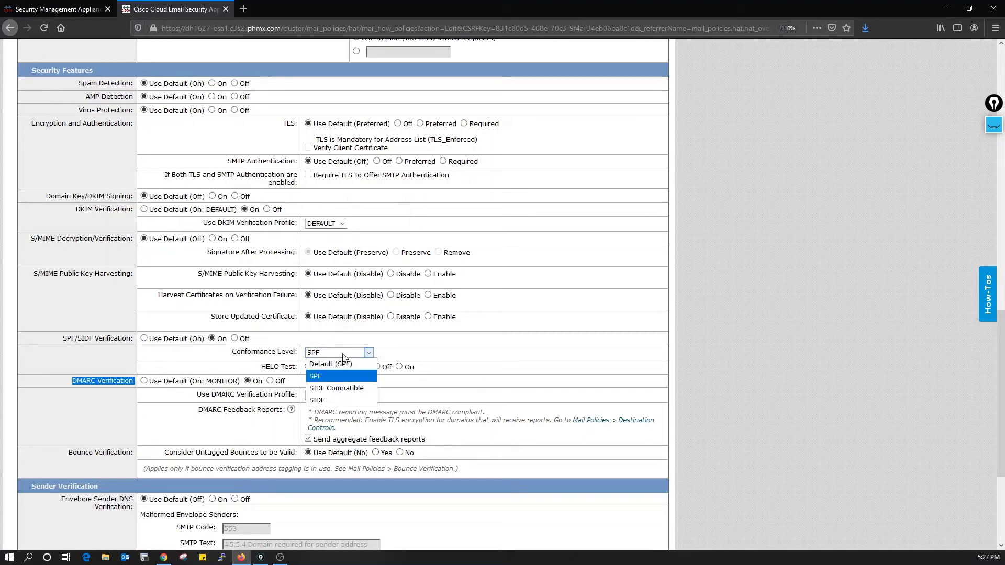
click(191, 350)
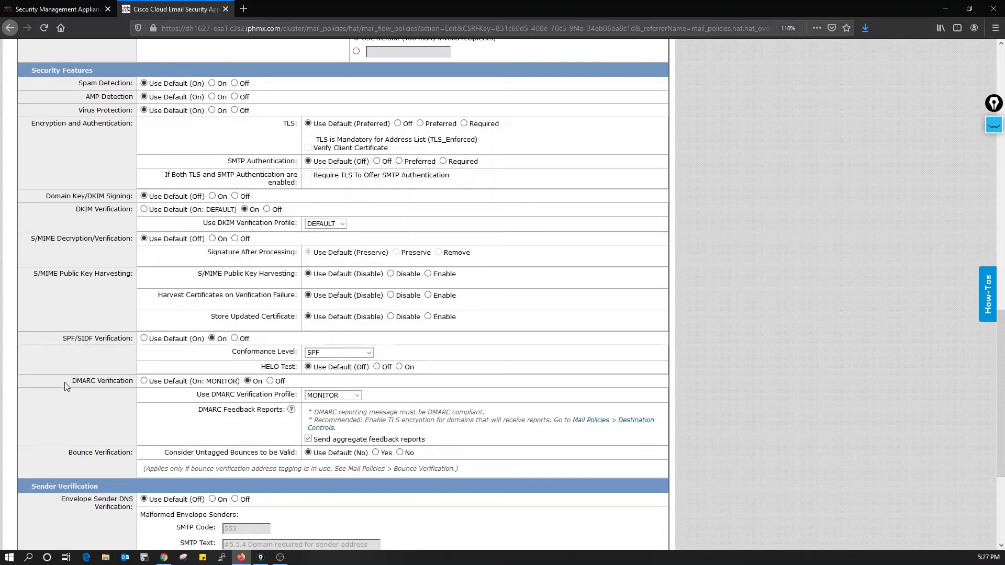
drag(67, 385, 134, 381)
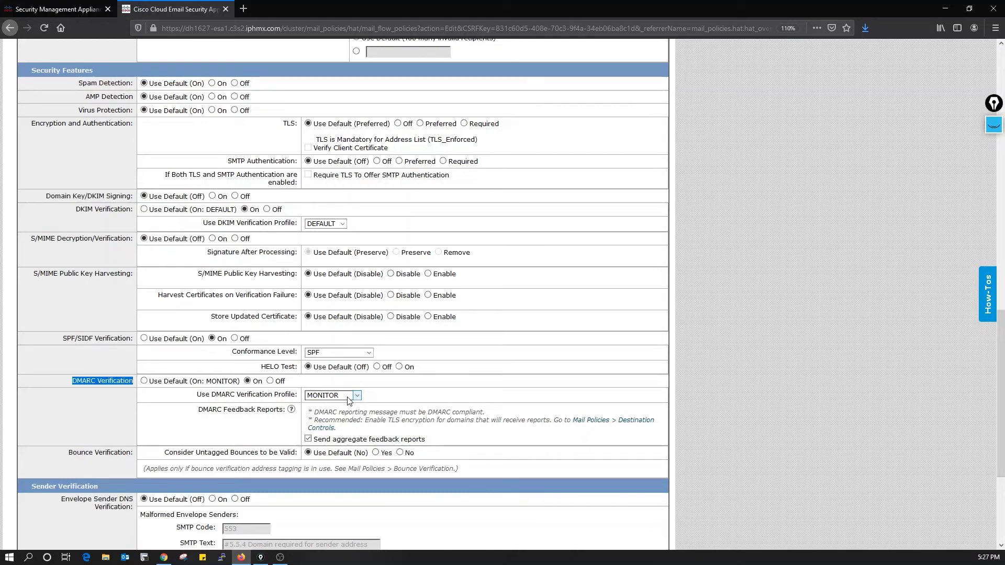
Step: Open the DEFAULT DKIM verification profile and examine its accepted key sizes and maximum number of signatures to verify
scroll(162, 360, up, 20)
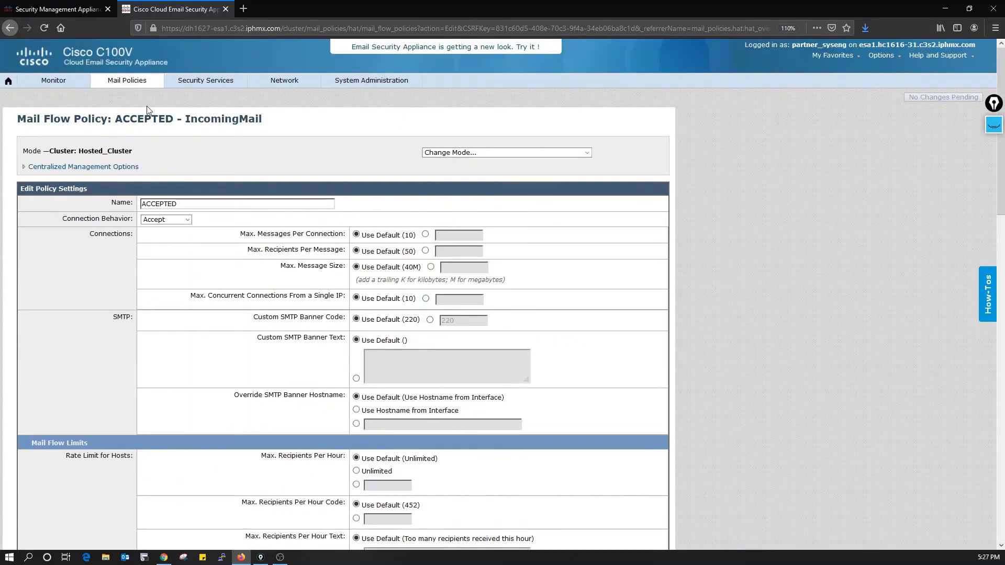
mouse_move(144, 84)
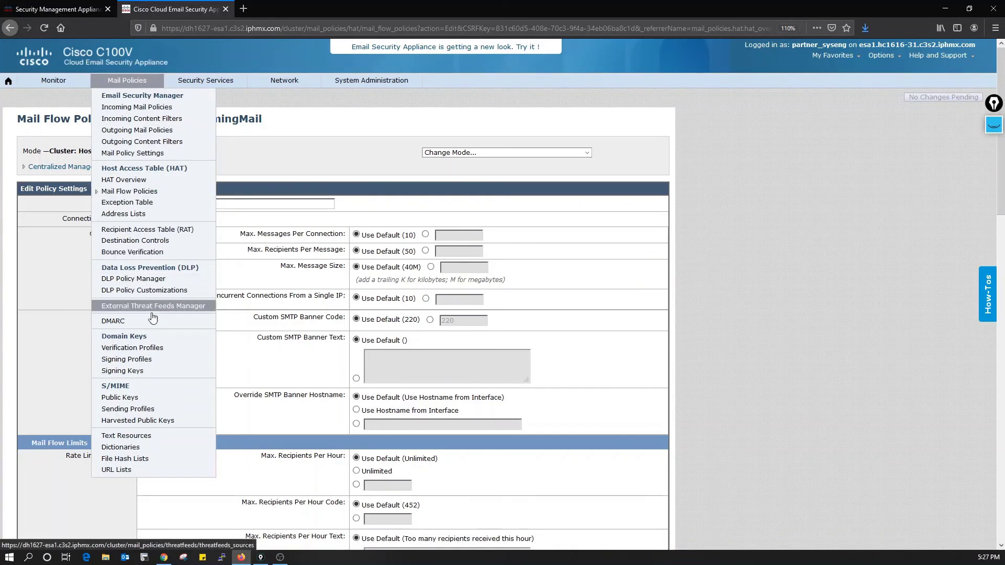
click(184, 349)
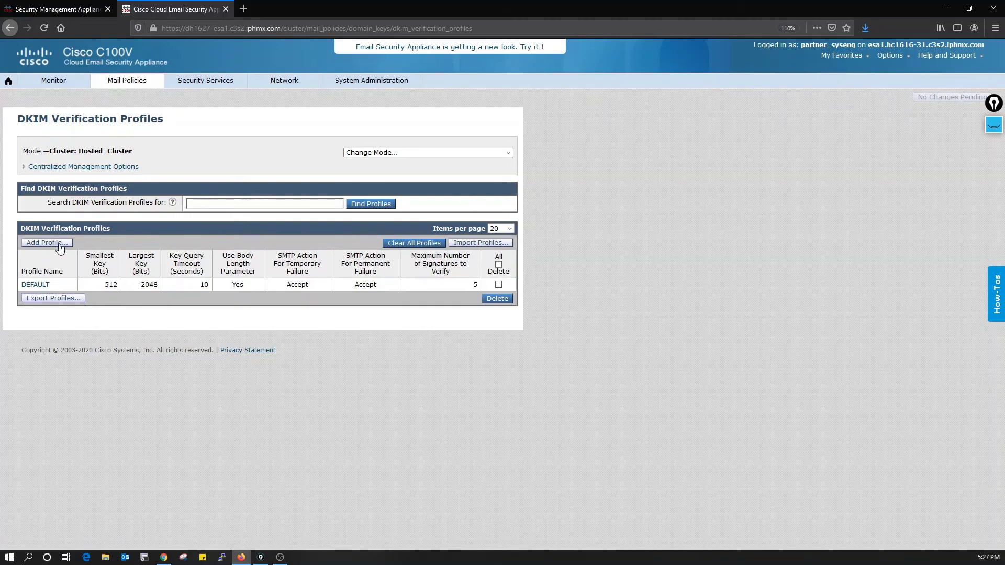
click(43, 287)
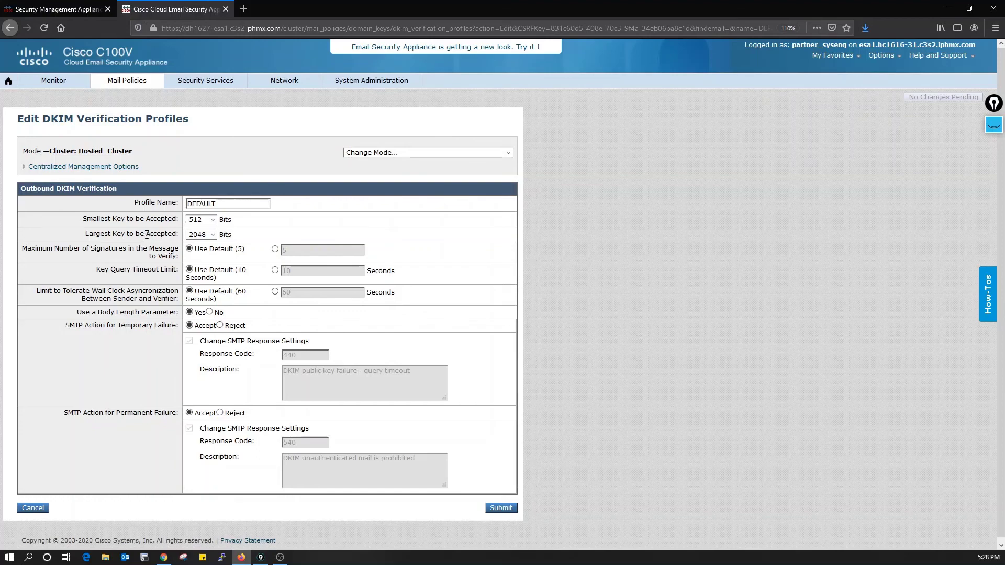
drag(147, 234, 177, 234)
scroll(104, 264, down, 1)
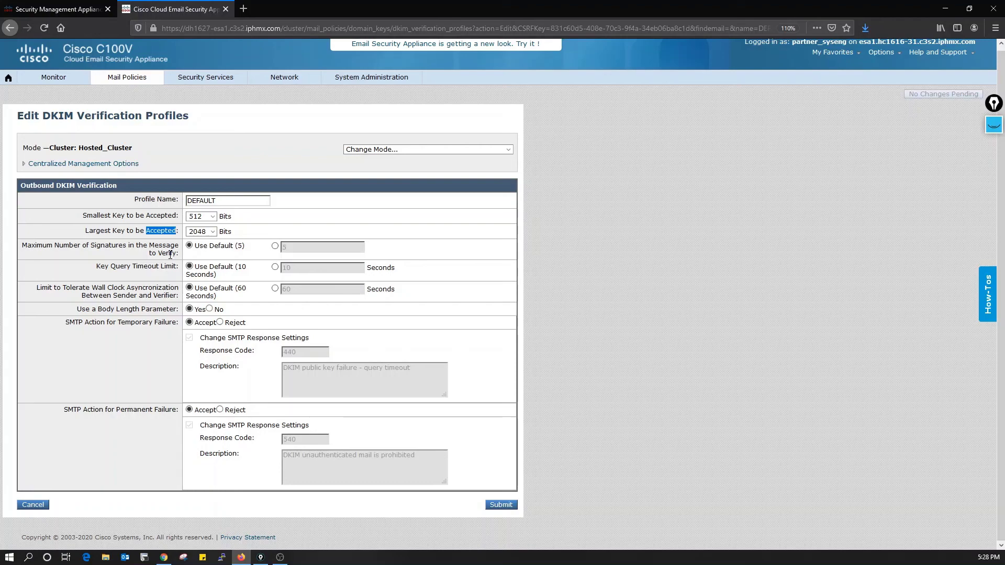
drag(95, 245, 128, 247)
click(125, 264)
Step: Try the Reject action for permanent DKIM failures in the DEFAULT profile, and cancel the profile edit
drag(62, 411, 176, 420)
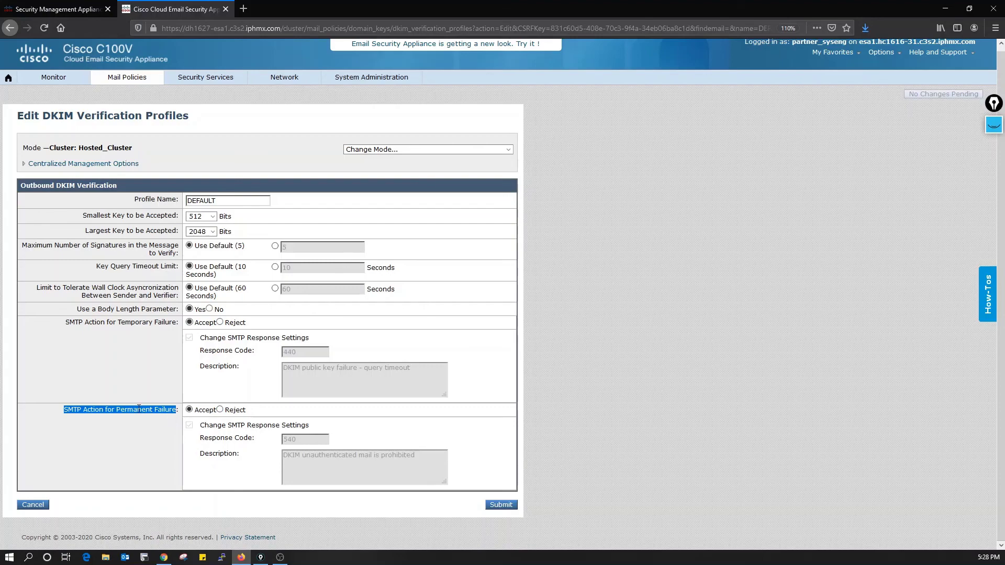
click(118, 410)
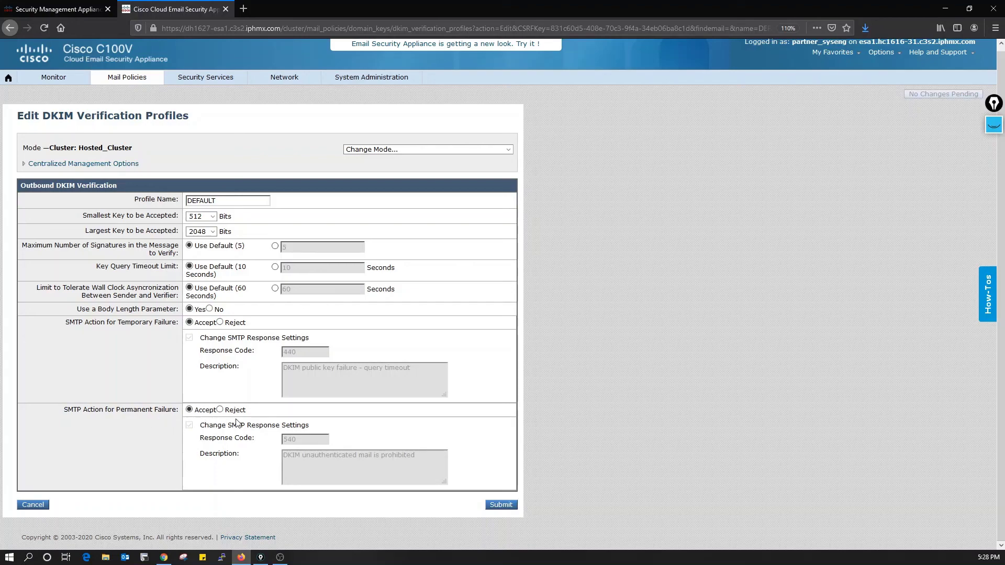
click(220, 410)
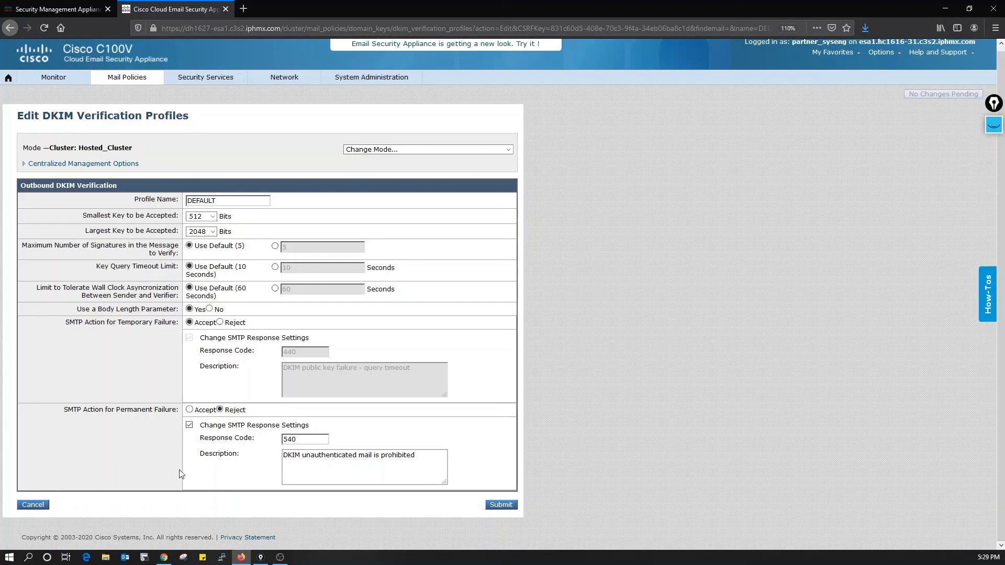
click(32, 507)
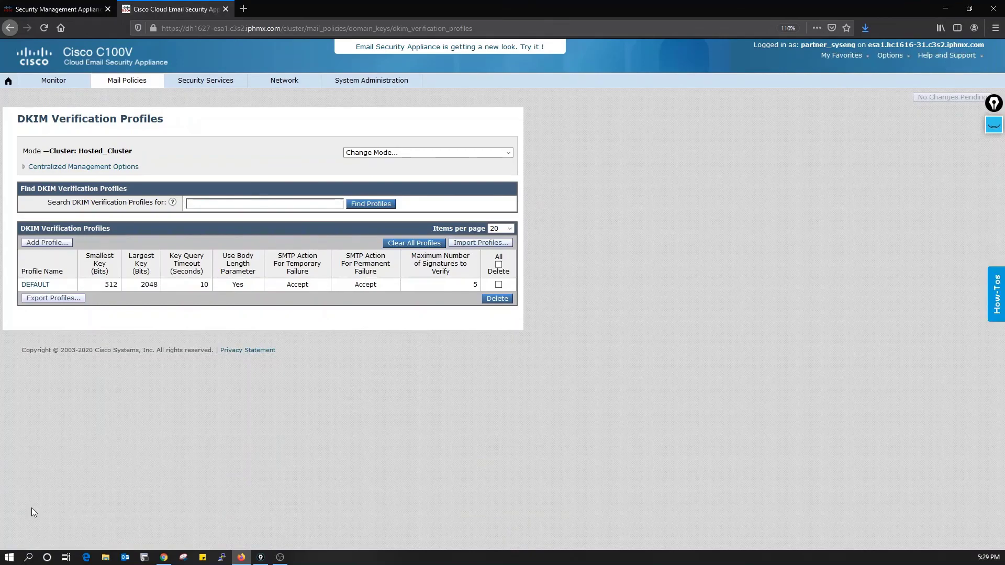
Step: Open the DMARC settings page and examine its verification profiles, particularly the MONITOR profile's policy actions
mouse_move(127, 80)
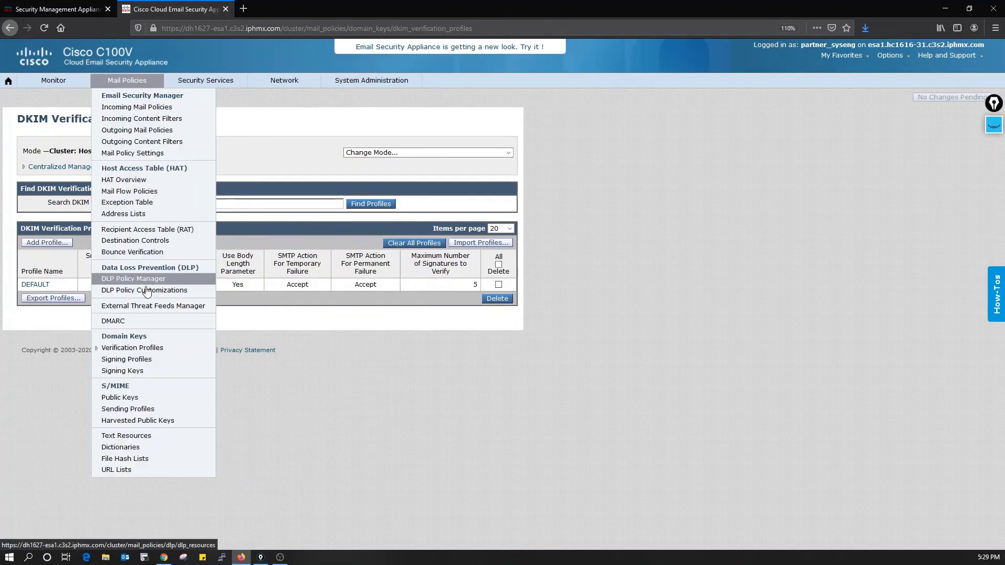
click(155, 323)
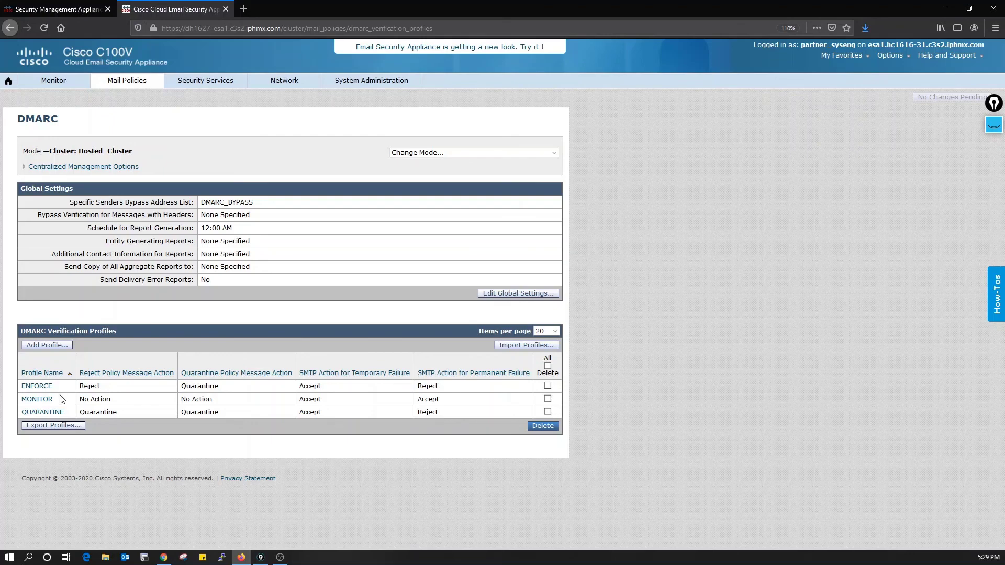
drag(63, 399, 20, 397)
click(700, 341)
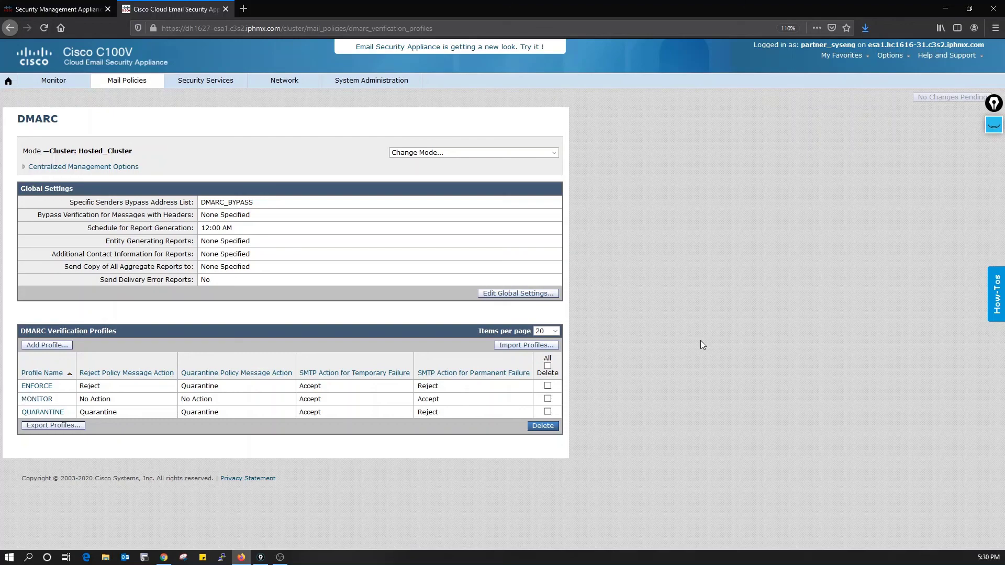